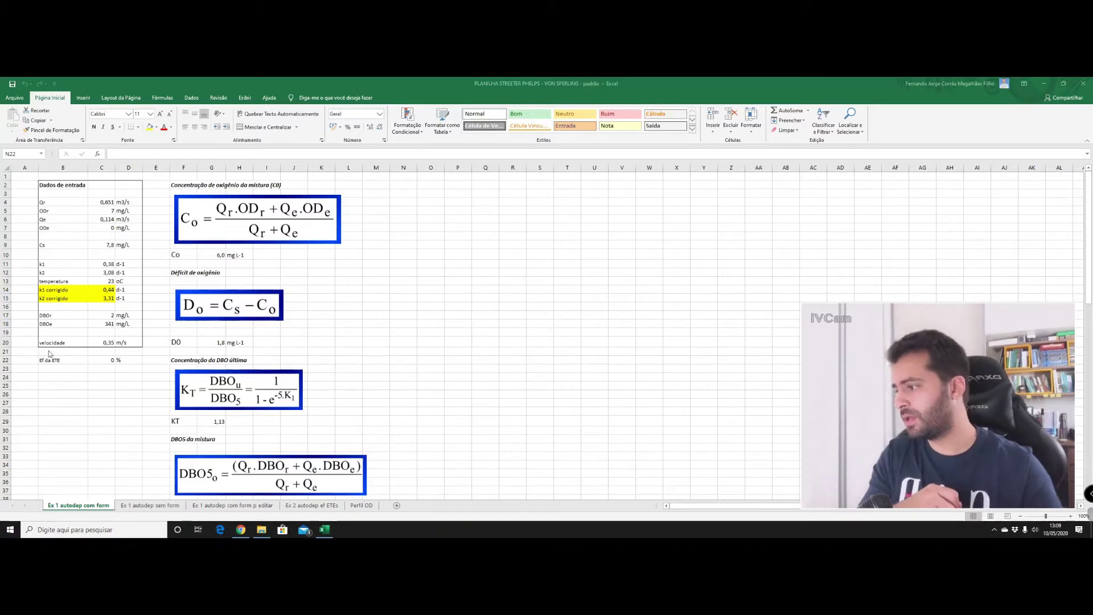
- Review the flow, oxygen and BOD inputs (Qr, Qe, ODr, ODe, DBOr, DBOe) and treatment efficiency
click(89, 221)
ctrl+scroll(29, 245, up, 1)
ctrl+scroll(29, 245, up, 1)
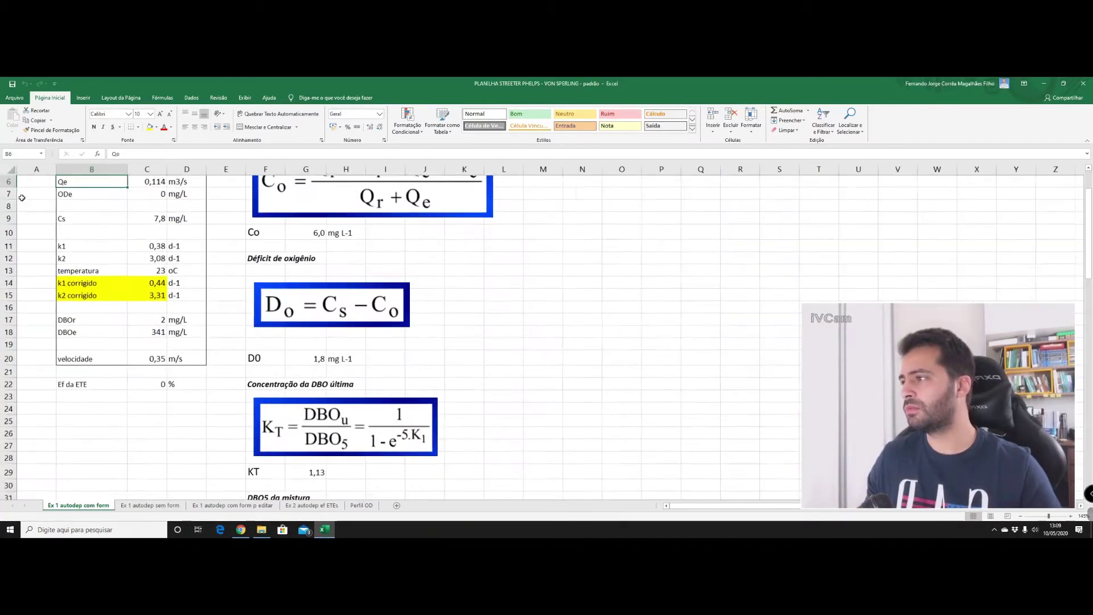
ctrl+scroll(29, 244, up, 1)
click(156, 219)
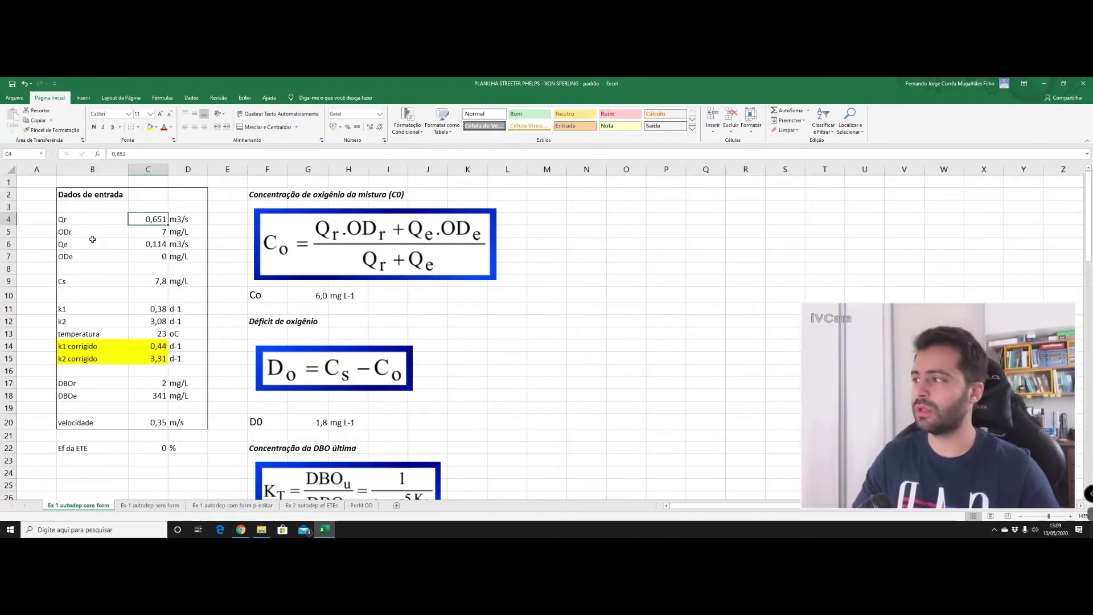
click(73, 229)
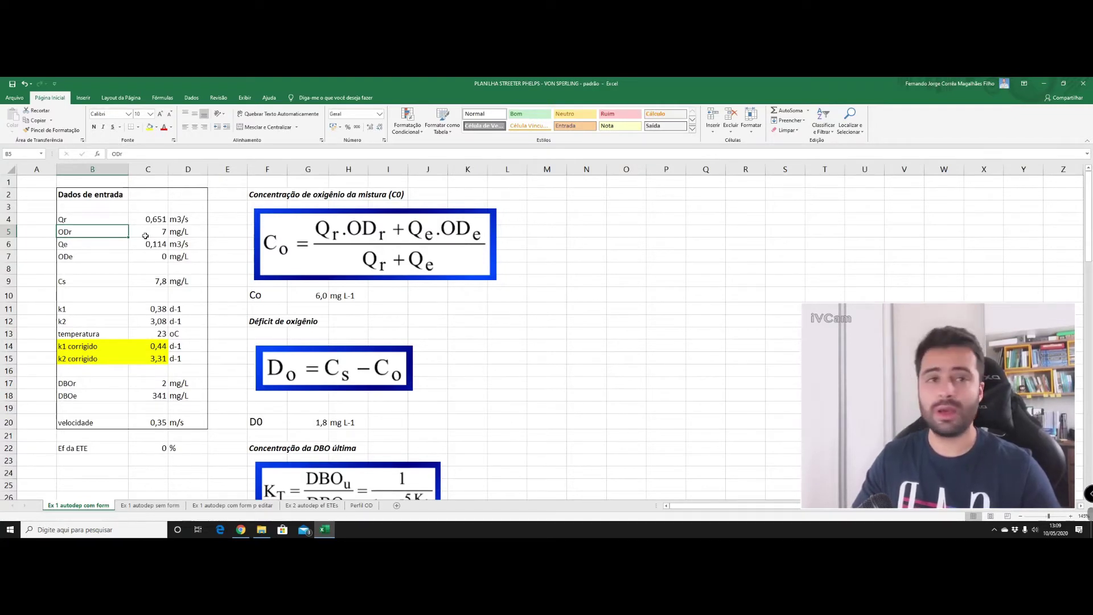
click(115, 245)
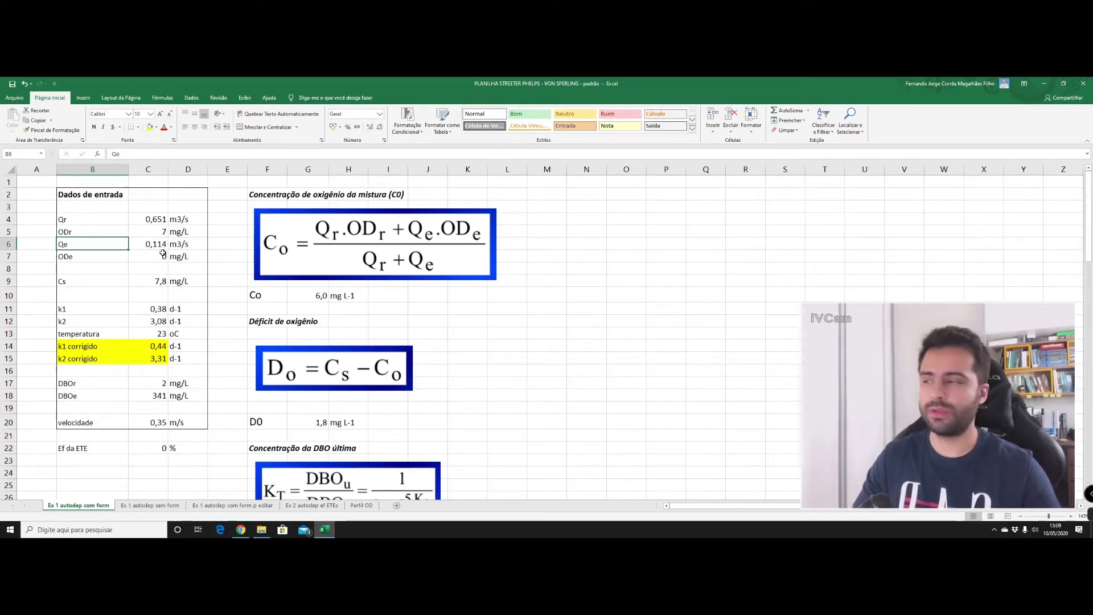
click(93, 258)
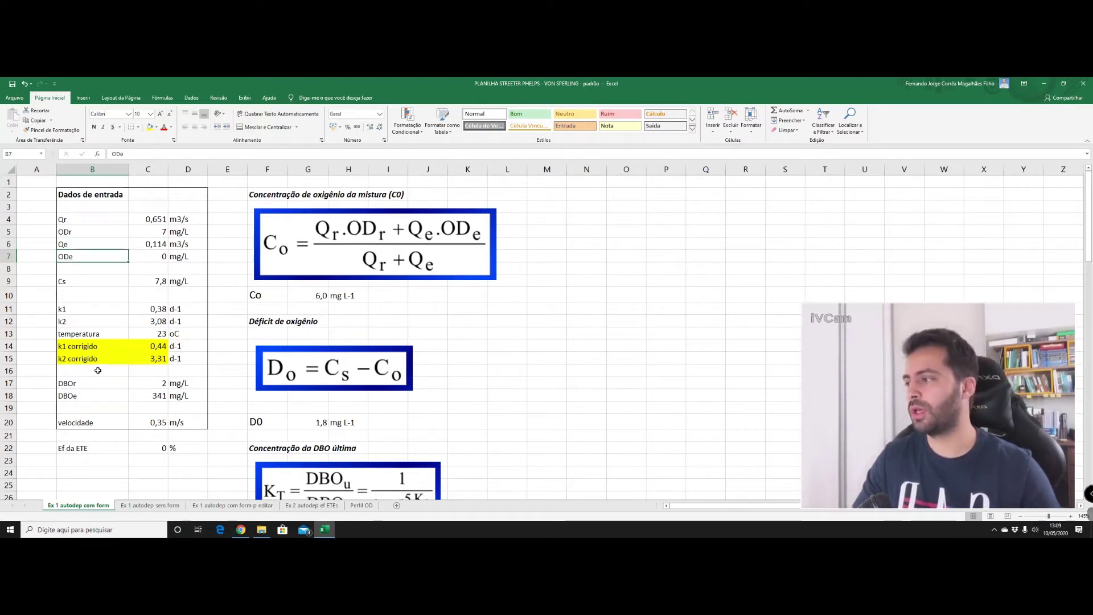
drag(97, 387, 154, 383)
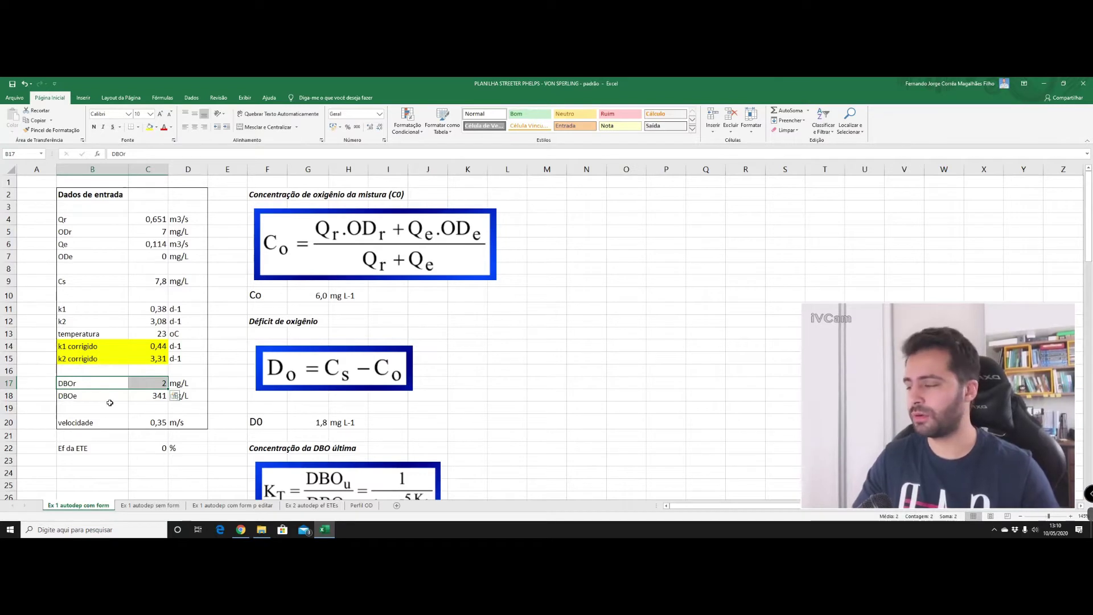
click(109, 403)
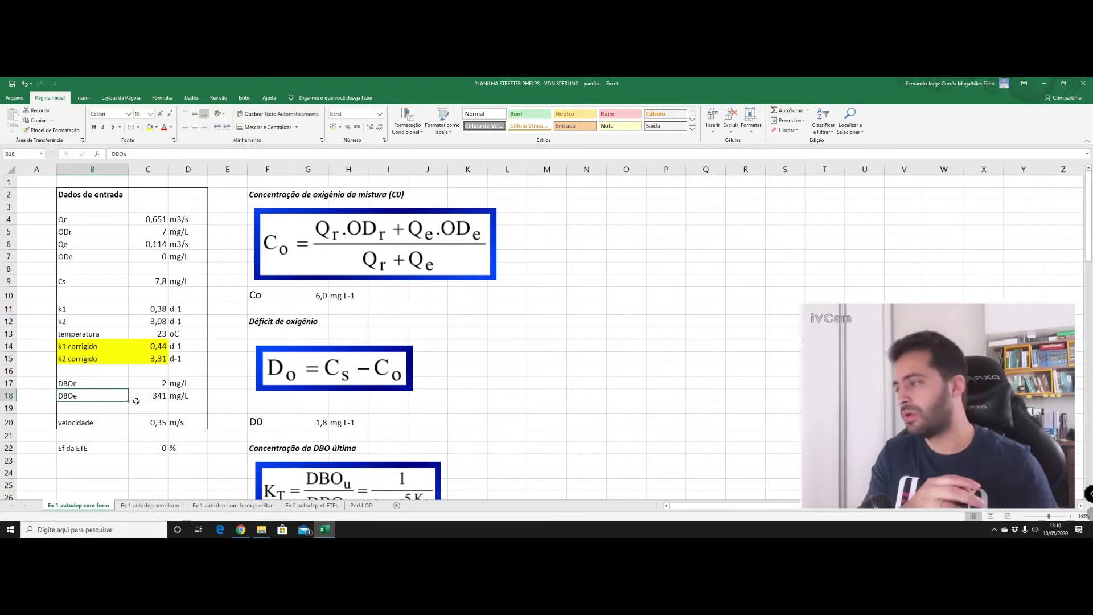
click(154, 448)
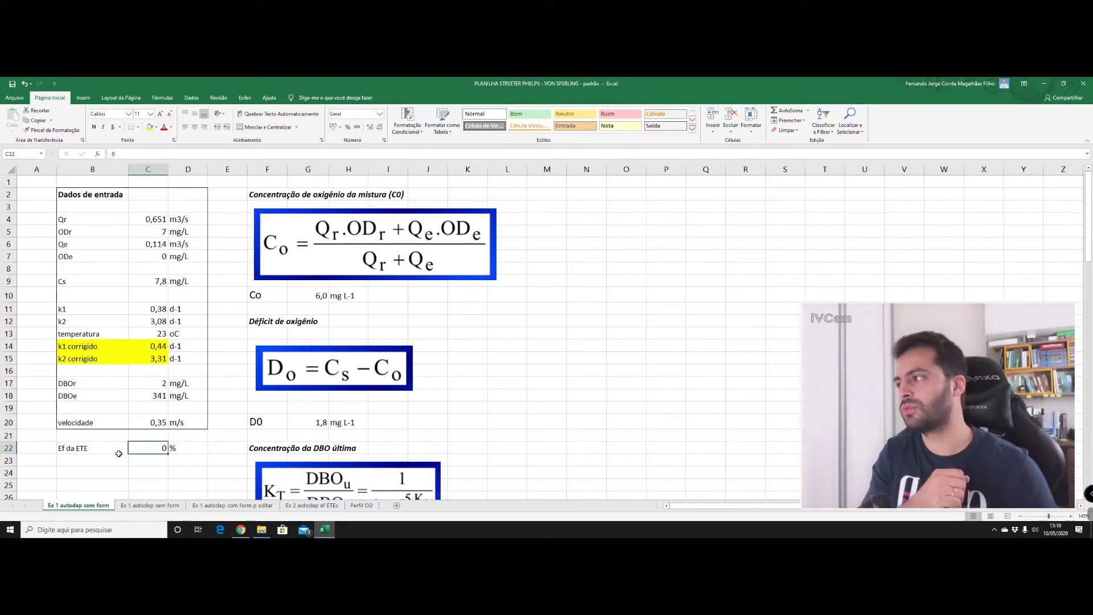
- Review saturation oxygen Cs, k1 and k2, temperature-corrected rates and velocity 0,35
click(140, 284)
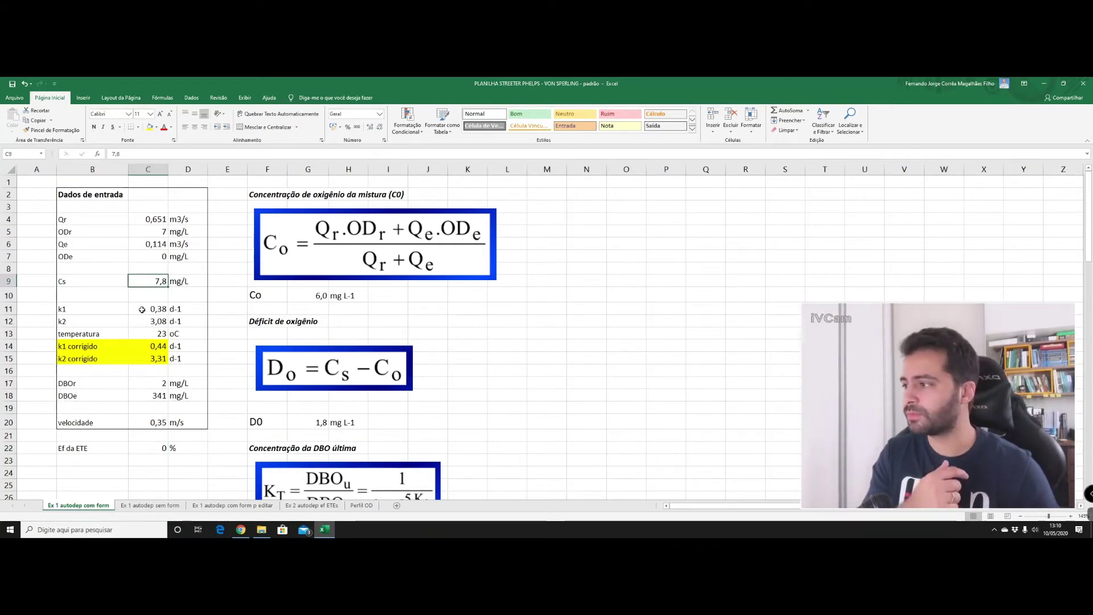
mouse_move(113, 309)
mouse_down()
mouse_move(142, 321)
mouse_move(156, 312)
mouse_move(148, 322)
mouse_up()
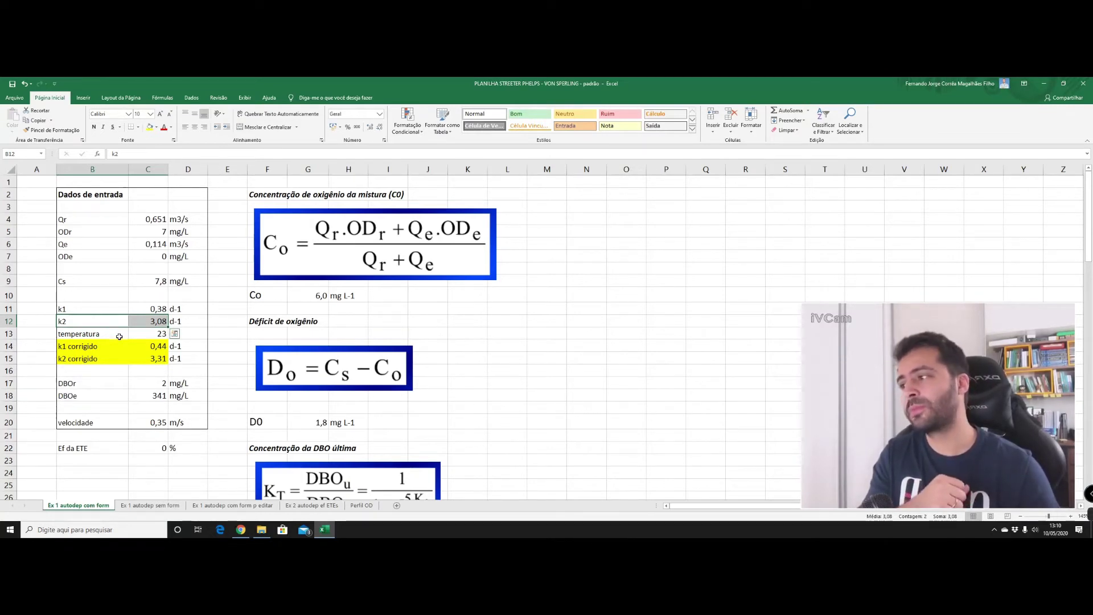
drag(97, 334, 149, 334)
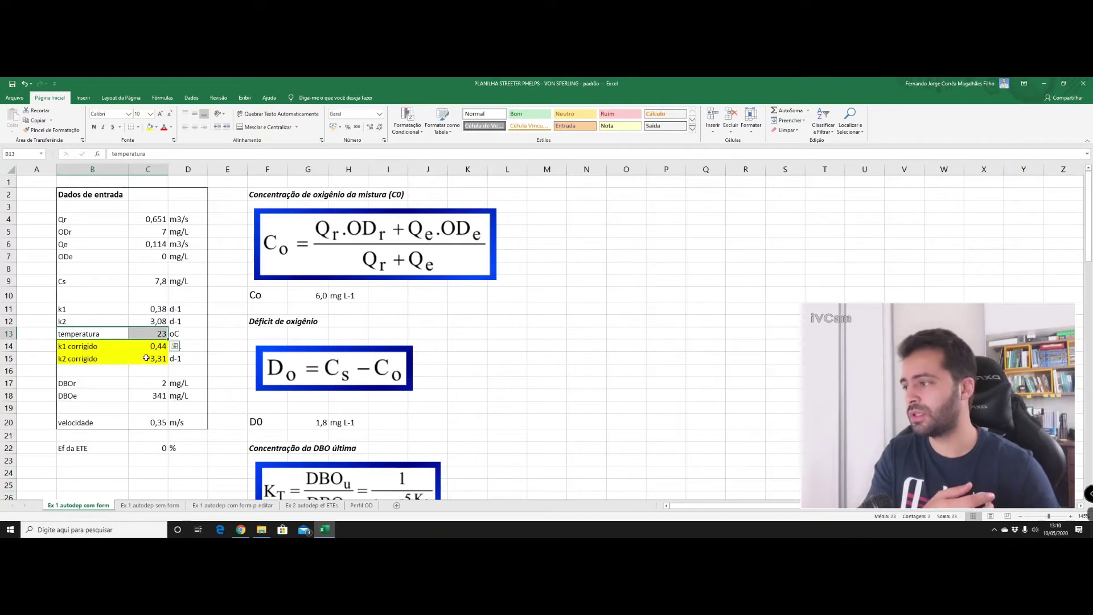
drag(146, 346, 146, 358)
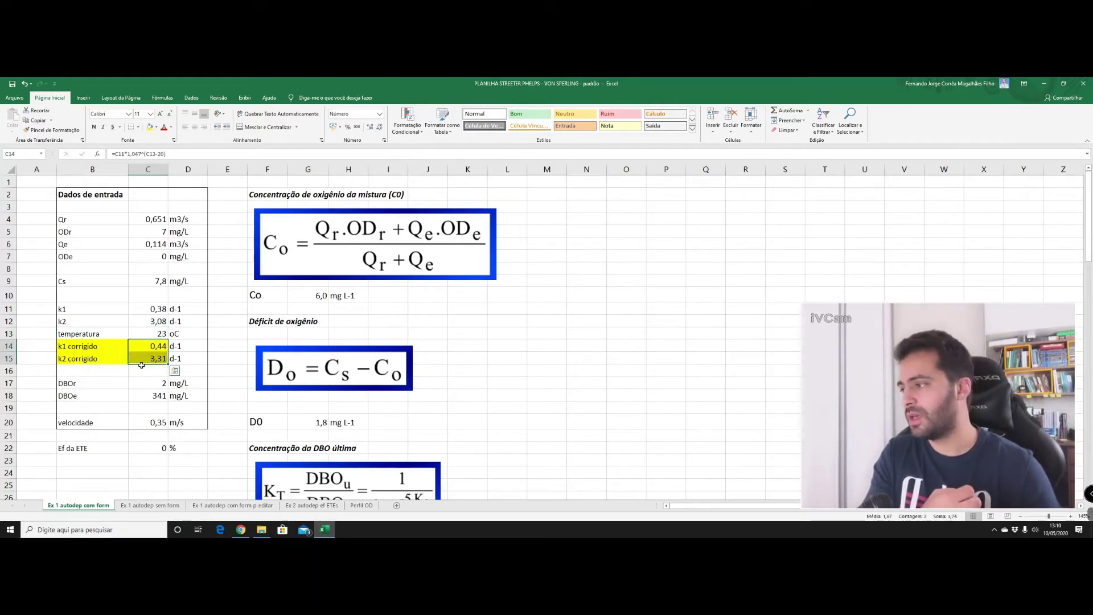
drag(107, 417, 169, 424)
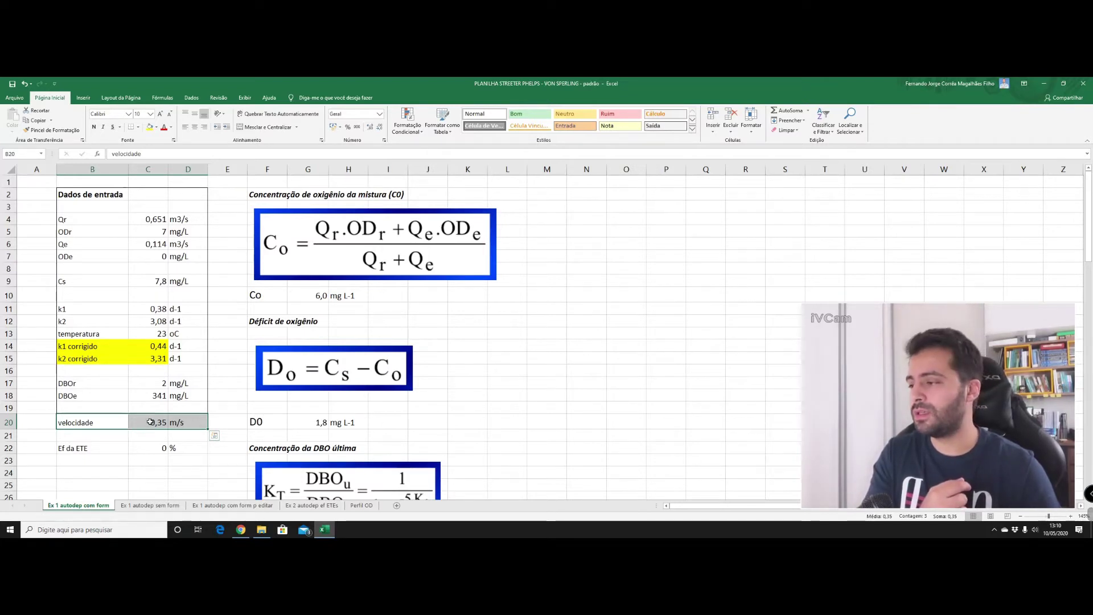
click(150, 422)
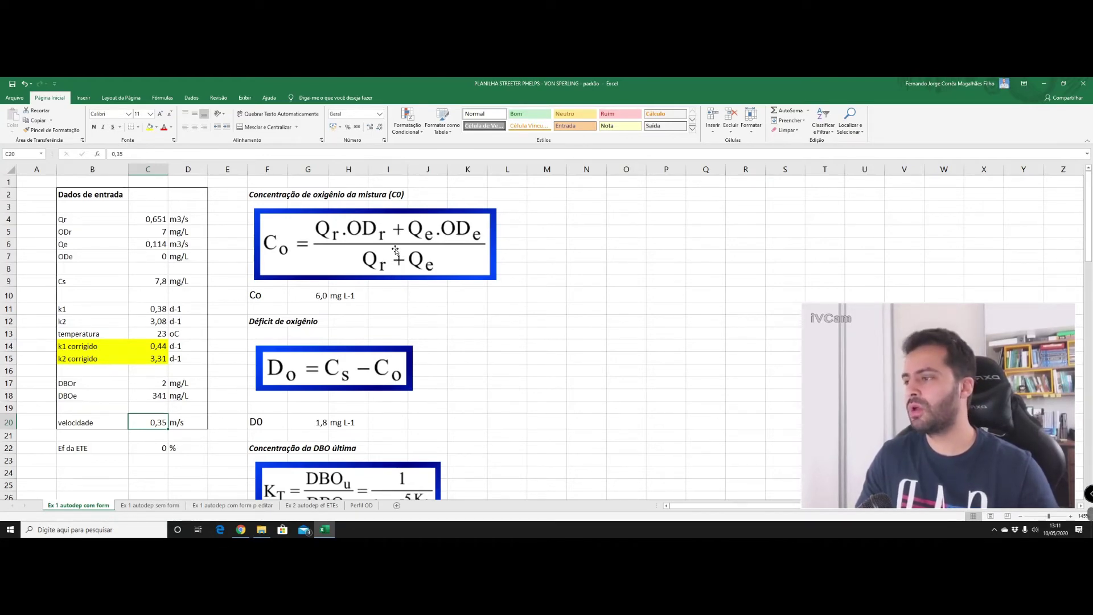
- Inspect the Co mixing formula in G10 against its equation, leaving it unchanged
scroll(366, 260, down, 7)
scroll(366, 260, down, 8)
scroll(386, 321, down, 1)
scroll(386, 322, down, 4)
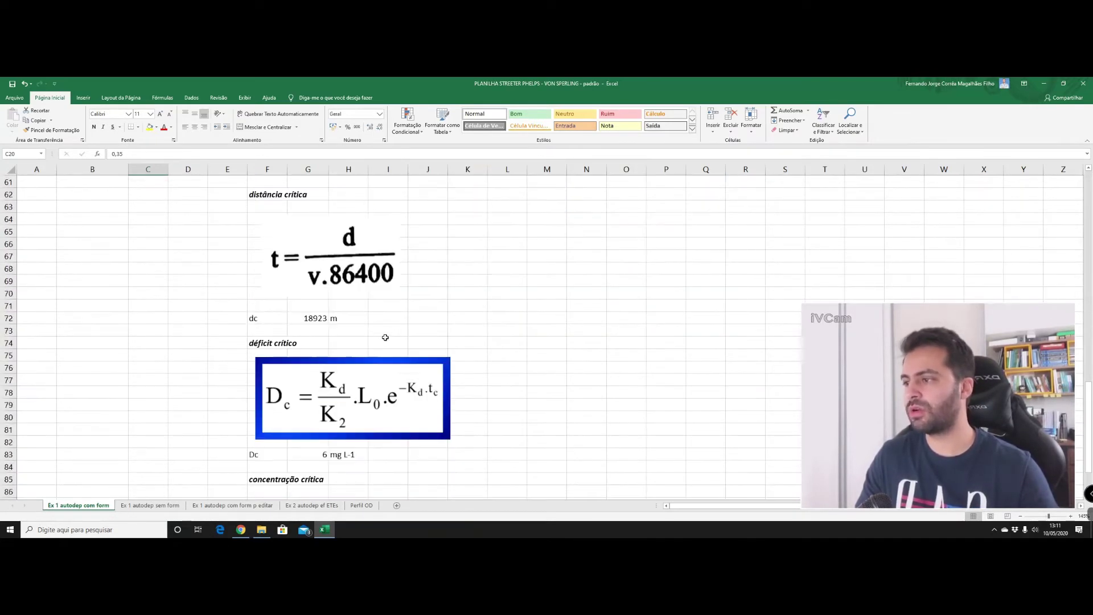
scroll(384, 337, down, 5)
scroll(383, 336, up, 6)
scroll(371, 333, up, 12)
scroll(370, 333, up, 6)
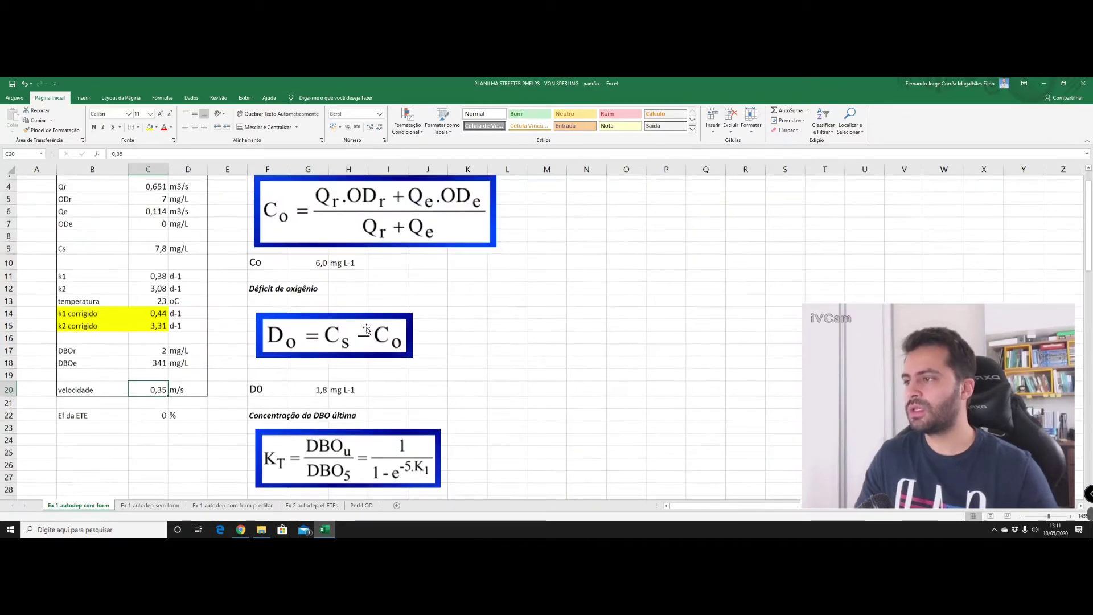
scroll(342, 285, up, 1)
click(279, 233)
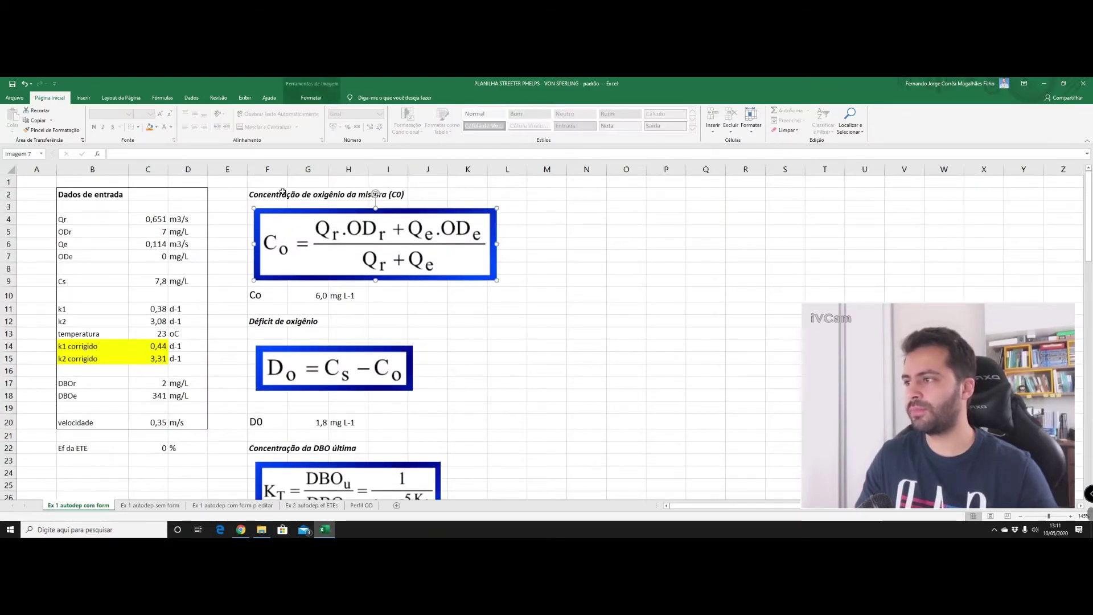
click(280, 193)
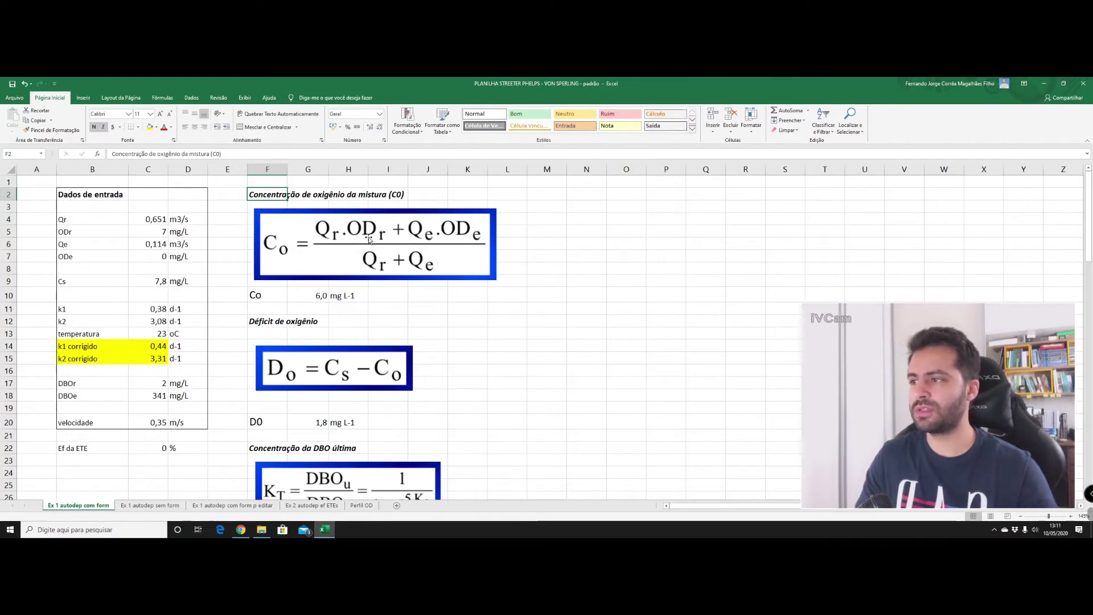
double_click(312, 293)
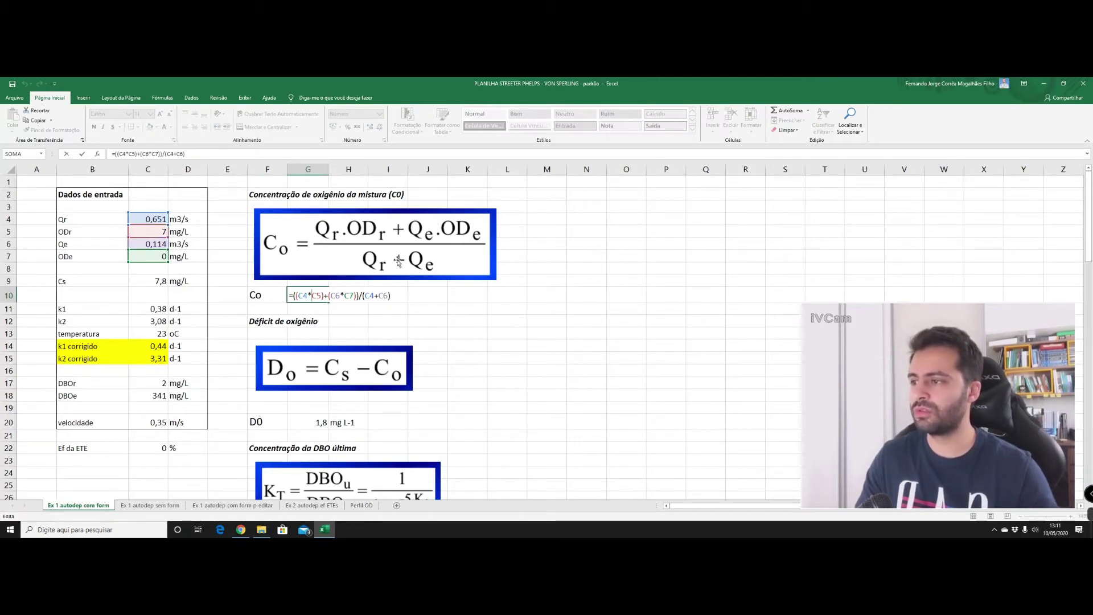
key(Escape)
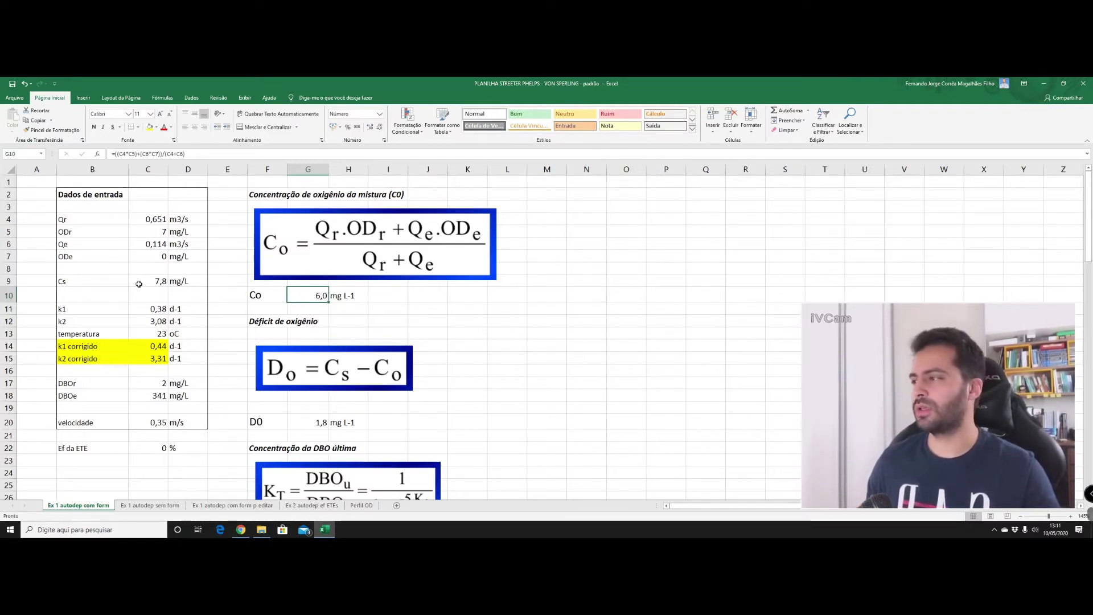
- Inspect and reconfirm the D0 initial deficit formula in G20
click(145, 234)
click(306, 300)
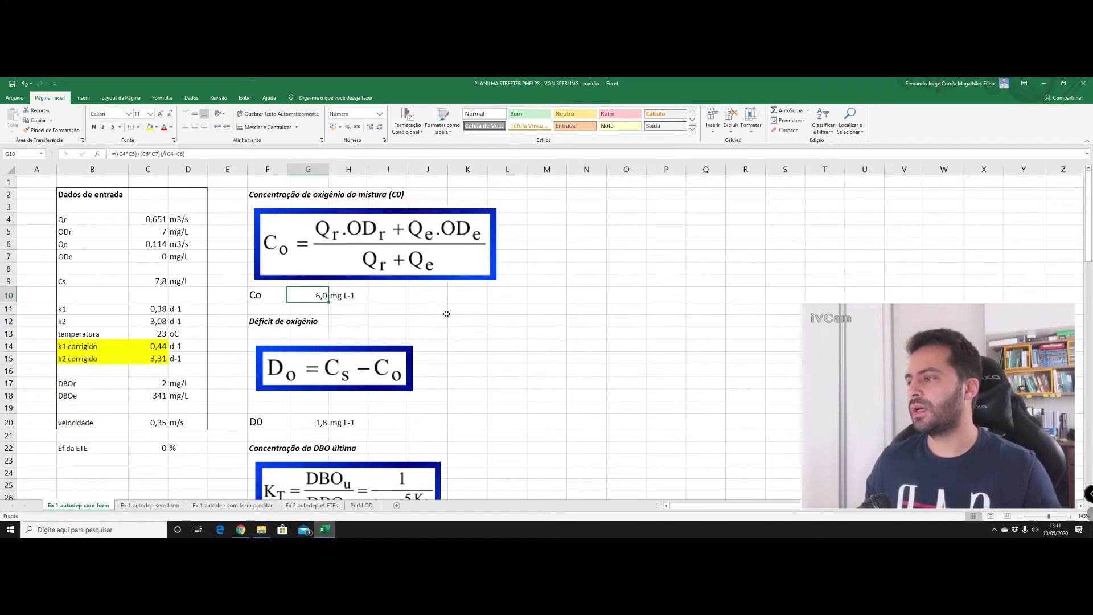
scroll(494, 321, down, 1)
scroll(493, 322, down, 2)
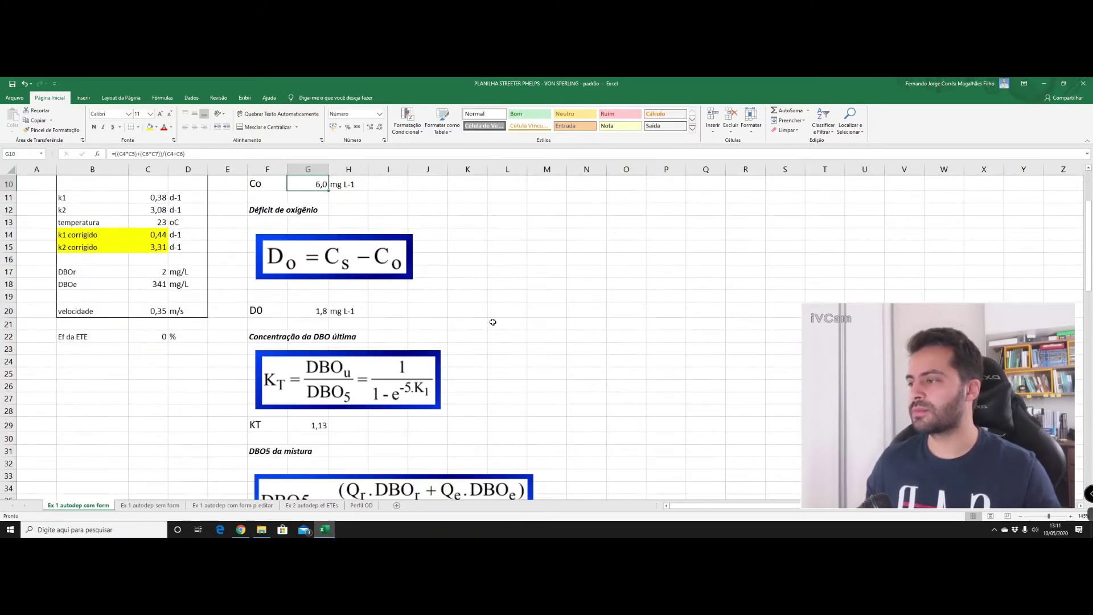
scroll(299, 315, up, 1)
double_click(307, 349)
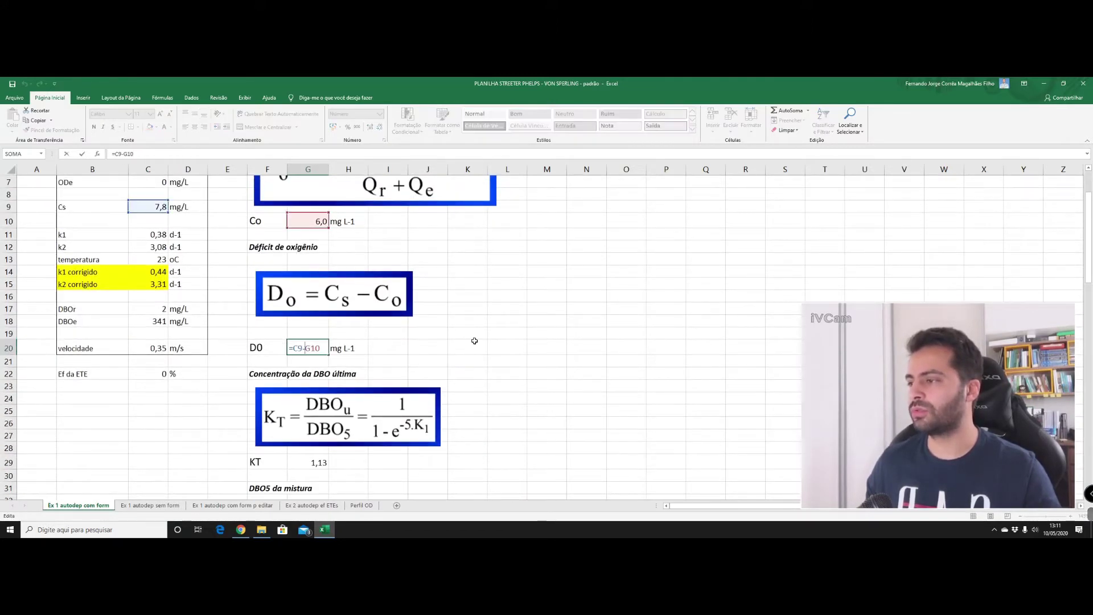
scroll(249, 279, up, 1)
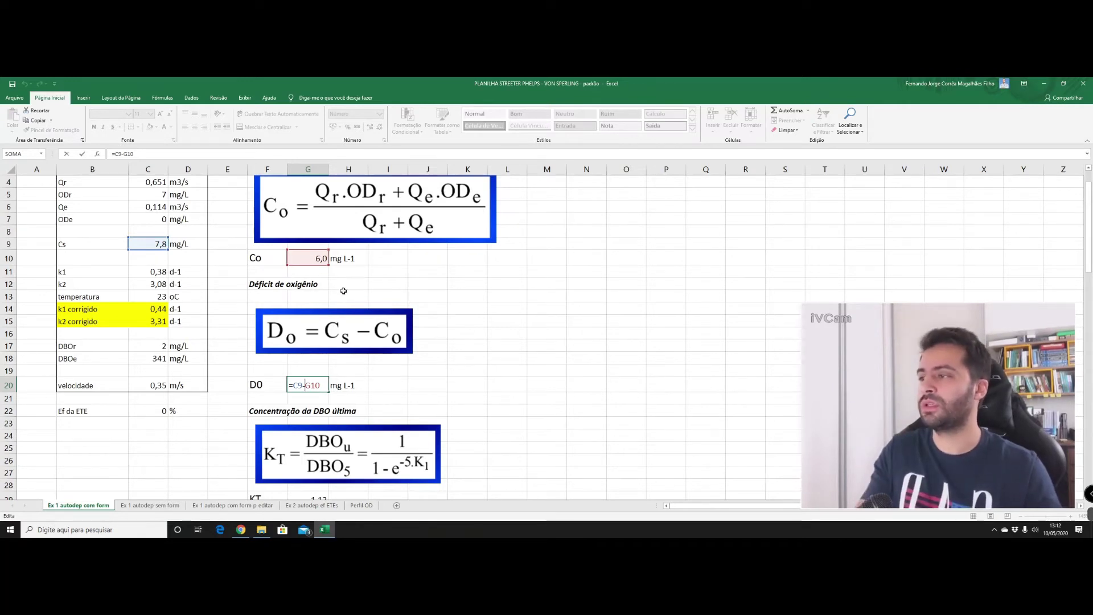
key(ctrl+Return)
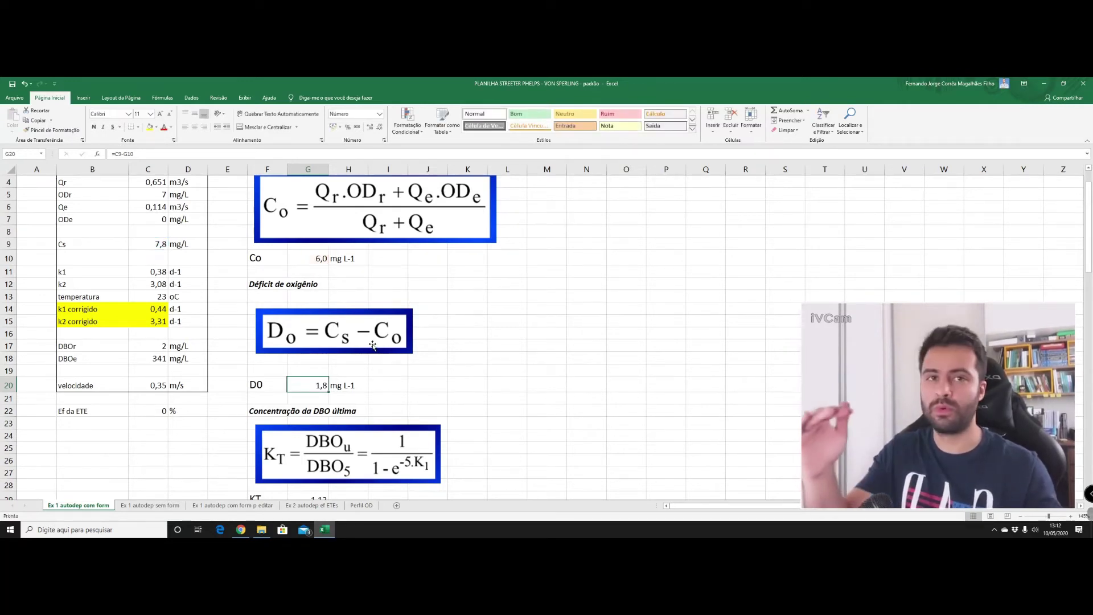
- Inspect the KT formula in G29 without changing it
scroll(450, 364, down, 2)
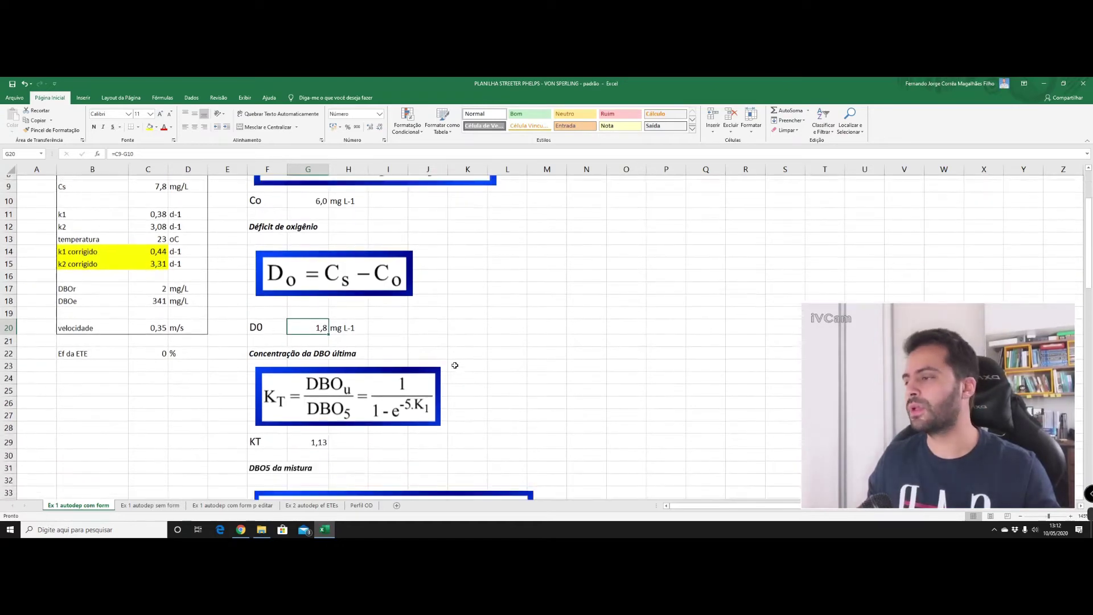
scroll(449, 362, down, 1)
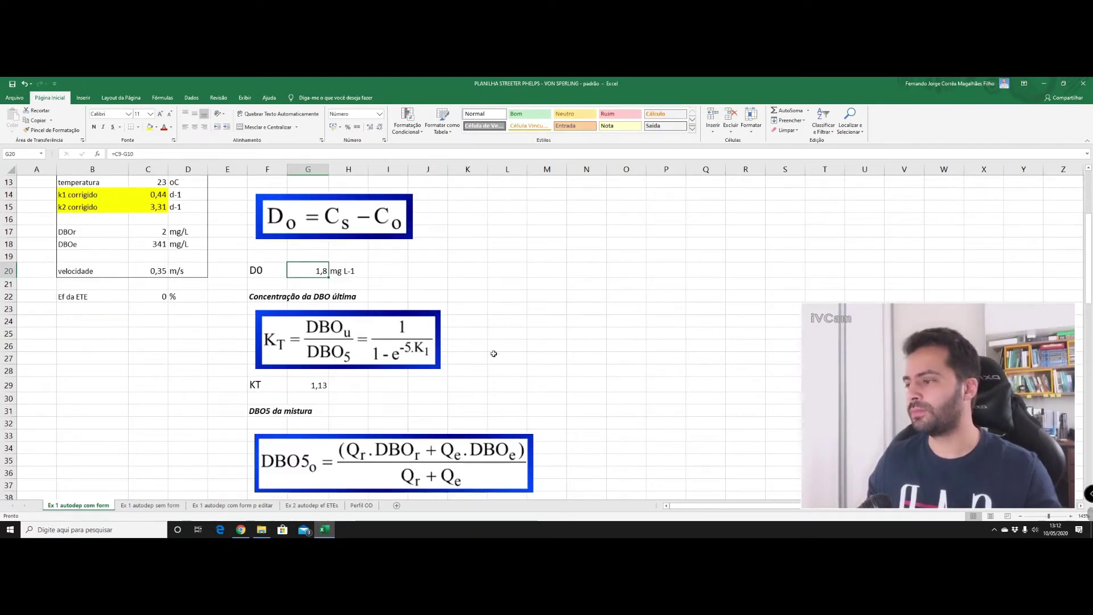
scroll(493, 353, down, 1)
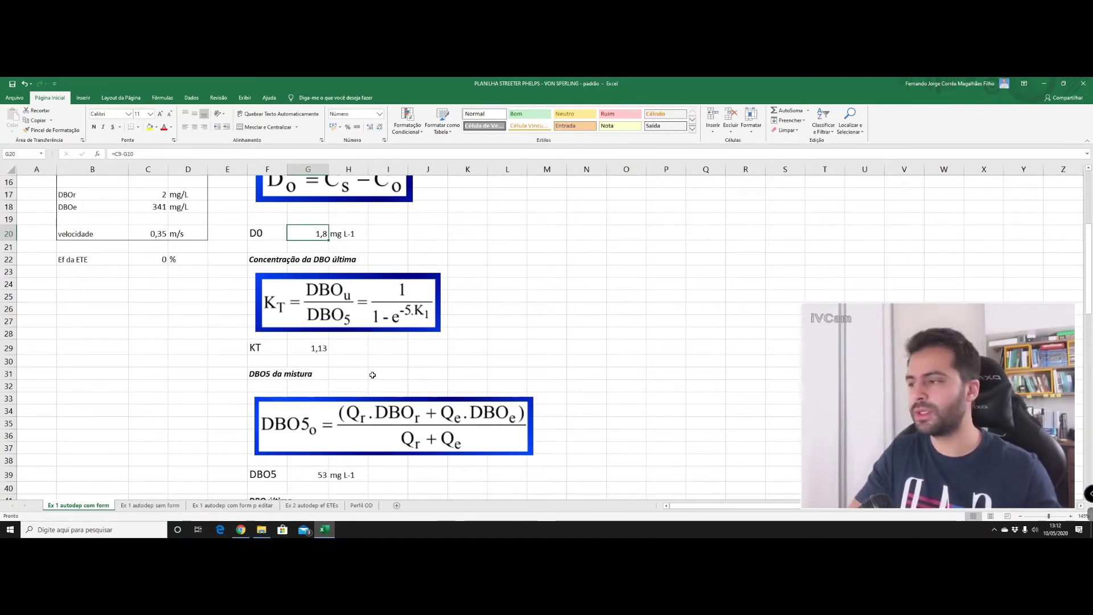
click(300, 347)
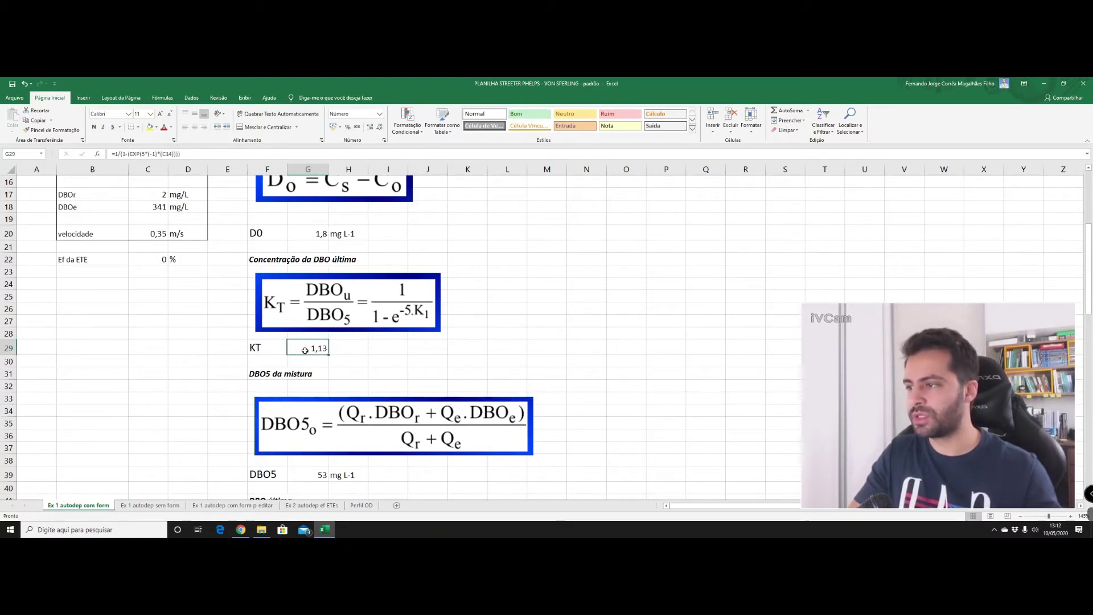
double_click(304, 348)
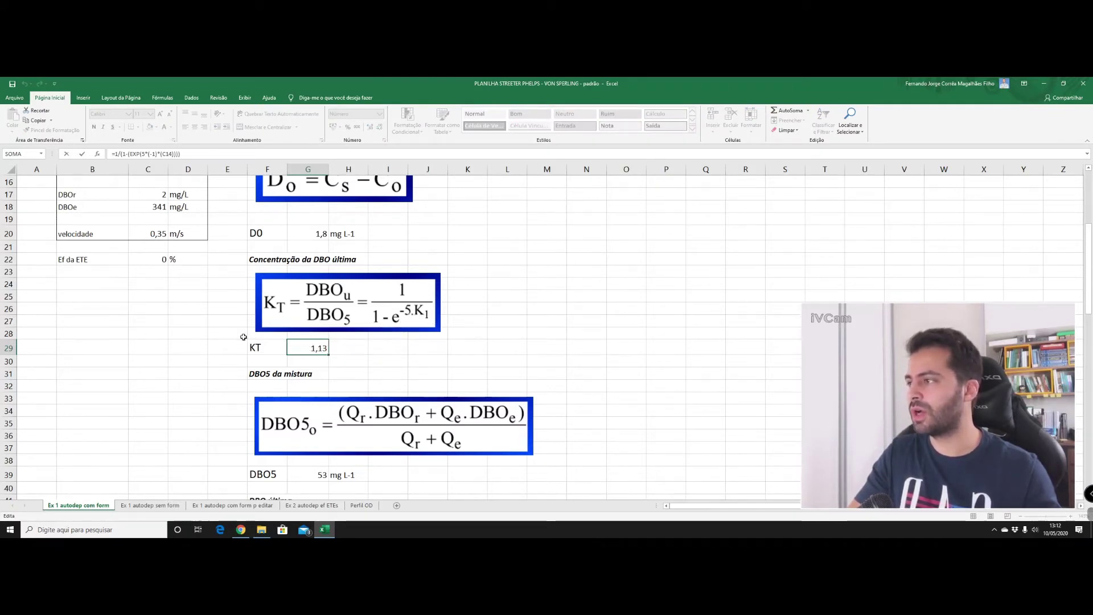
scroll(243, 337, up, 3)
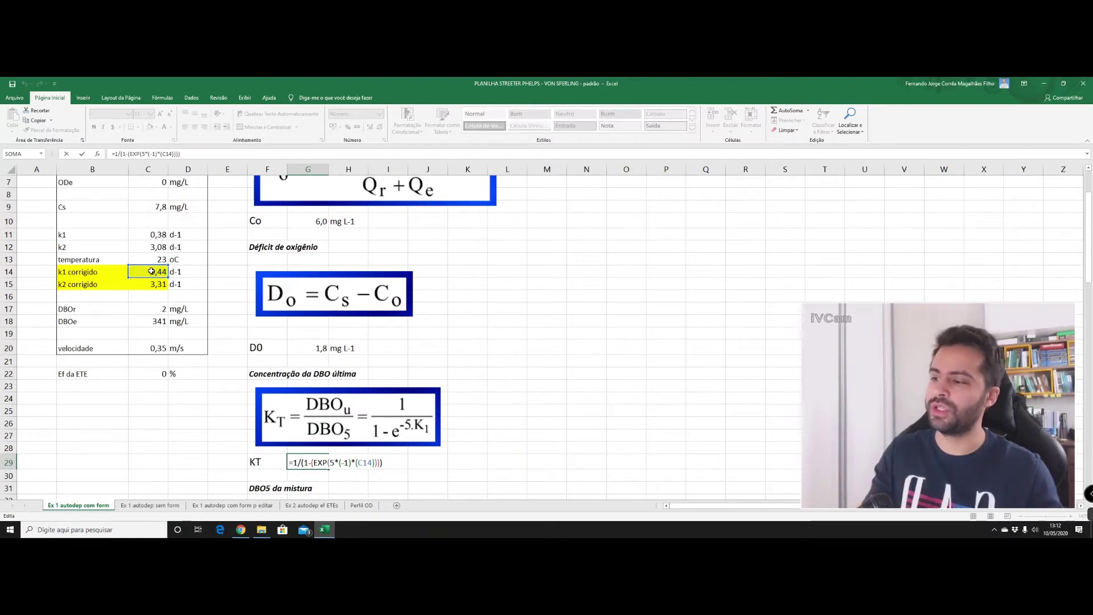
scroll(361, 383, down, 2)
scroll(361, 383, down, 3)
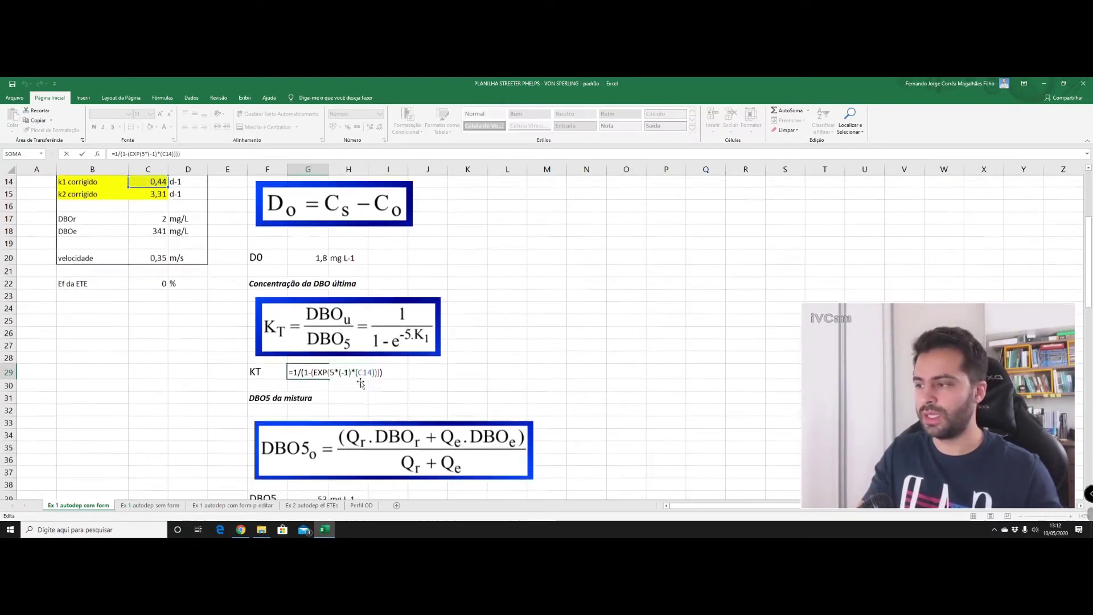
key(ctrl+Return)
- Inspect the DBO5 mixture formula without changing it
double_click(308, 397)
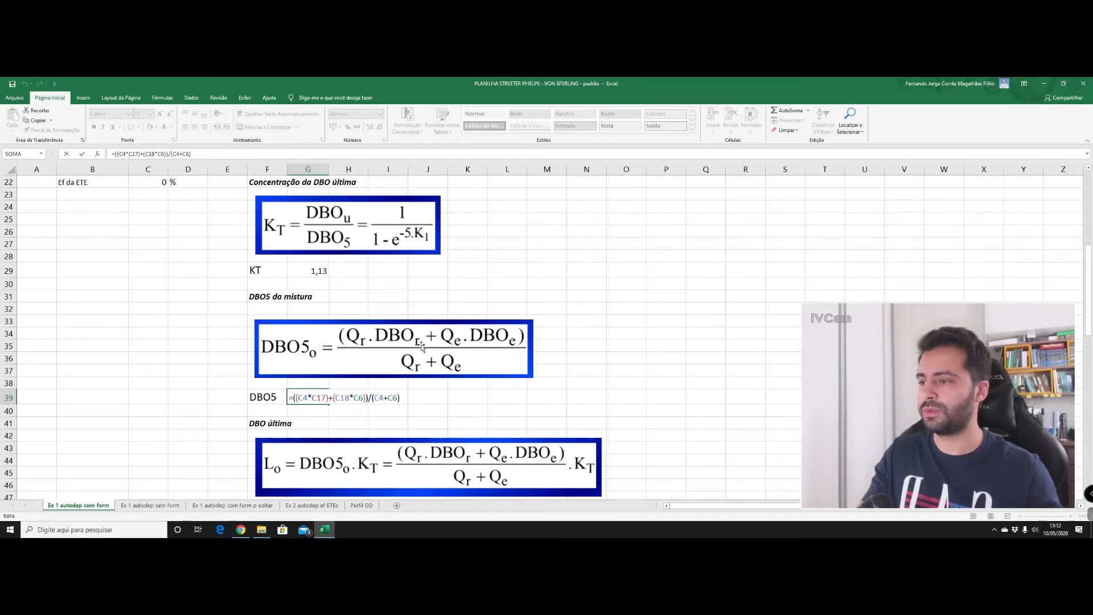
scroll(422, 347, up, 7)
scroll(378, 286, down, 7)
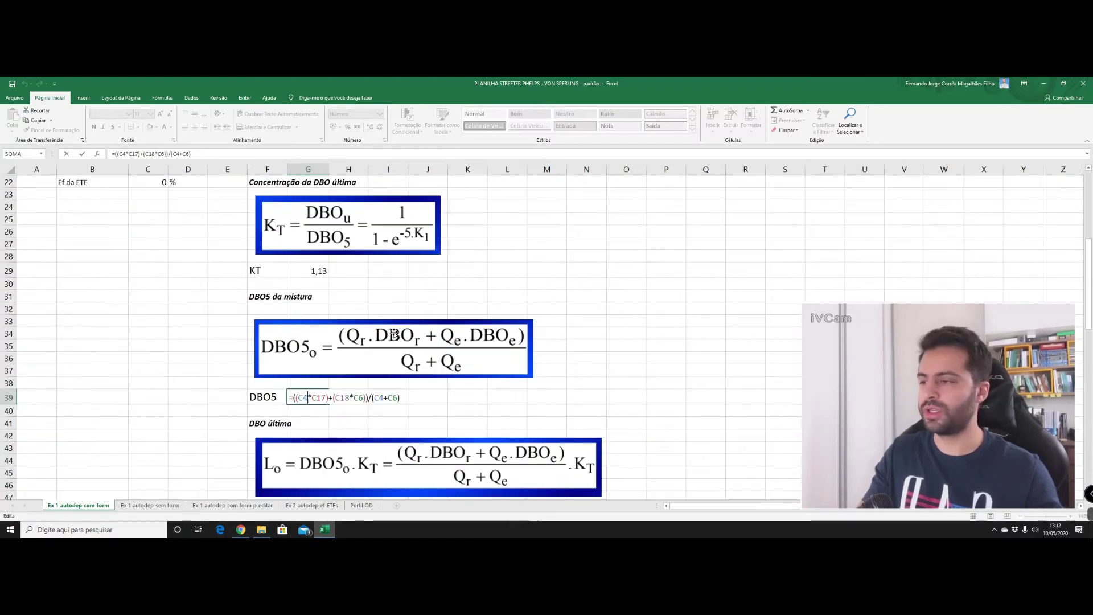
scroll(341, 296, down, 1)
scroll(256, 319, up, 7)
scroll(161, 336, up, 1)
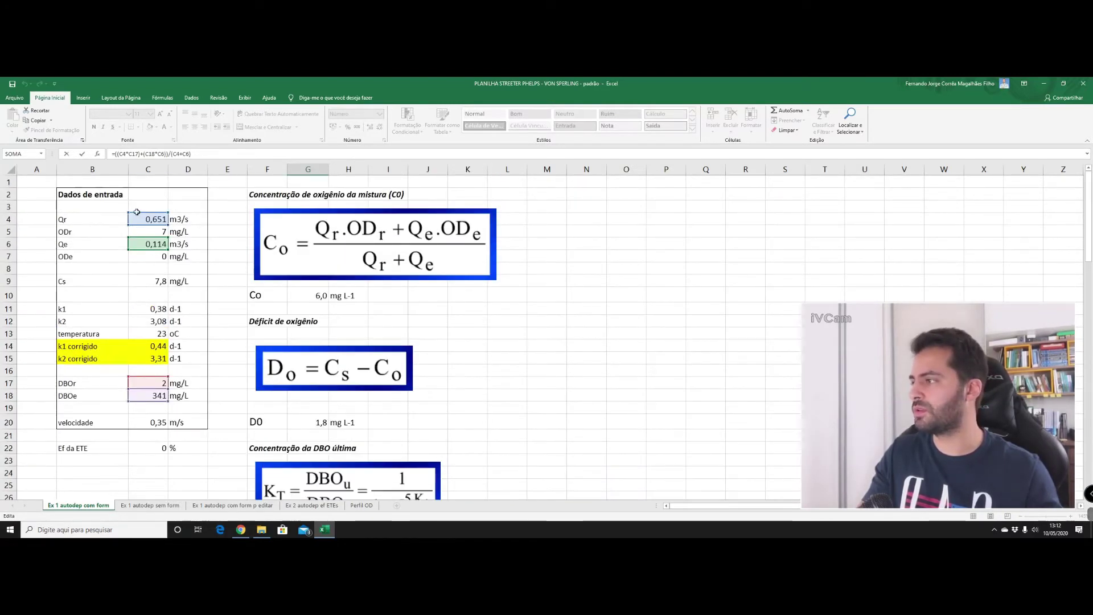
scroll(154, 387, down, 5)
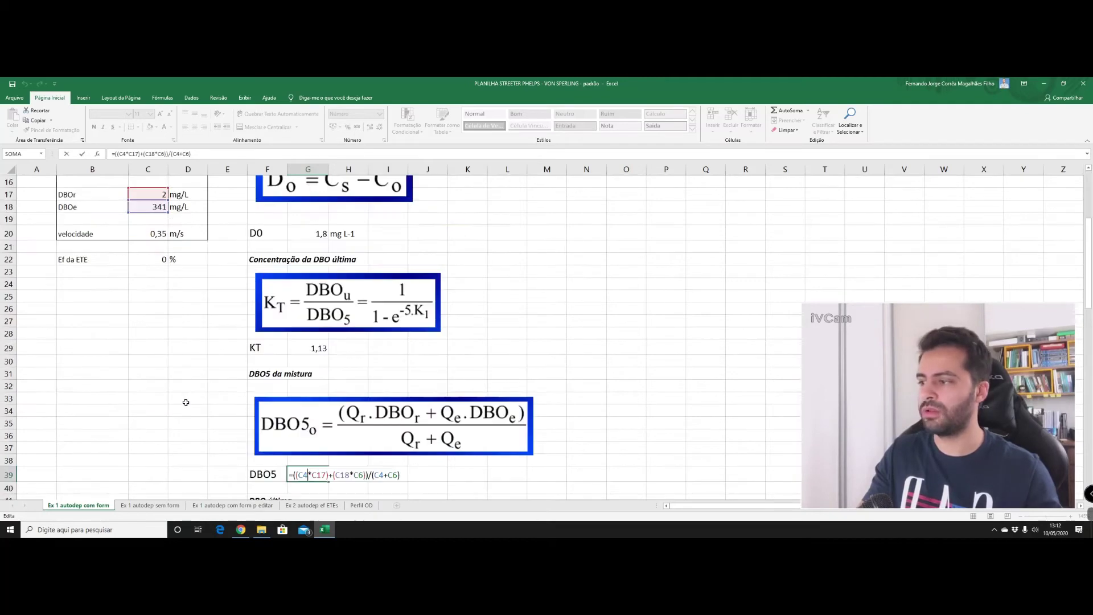
scroll(170, 376, down, 4)
click(310, 323)
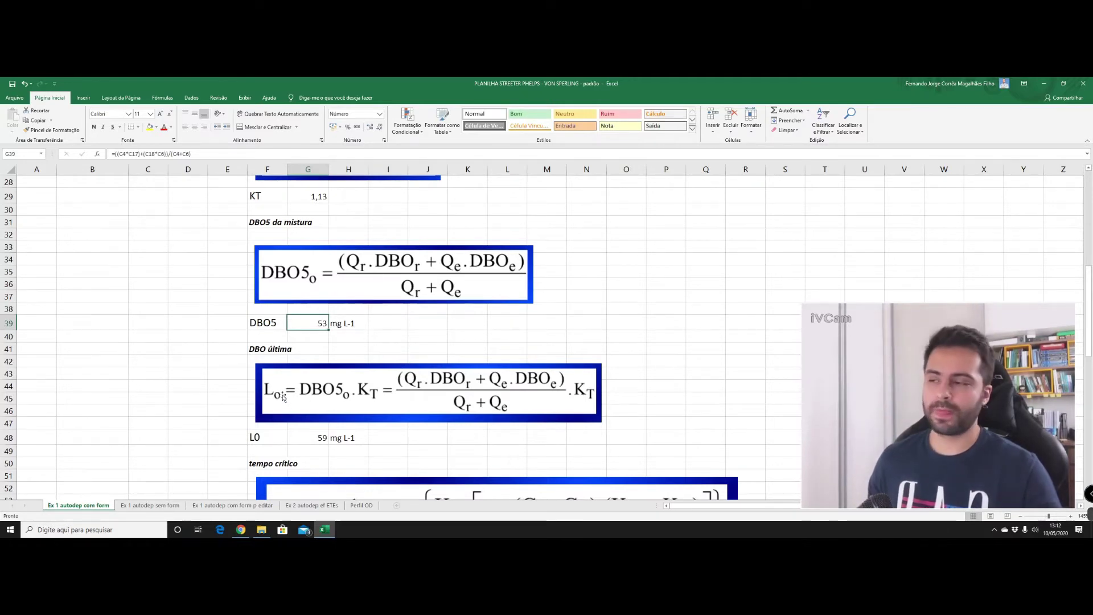
- Inspect the L0 formula in G48 without changing it
scroll(395, 393, down, 1)
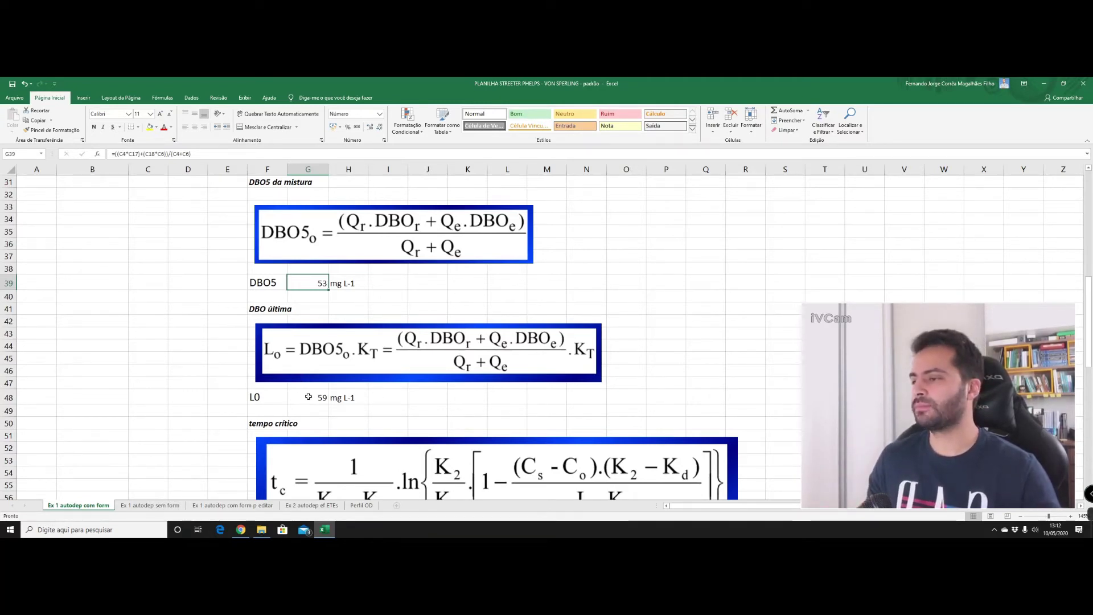
scroll(313, 307, up, 1)
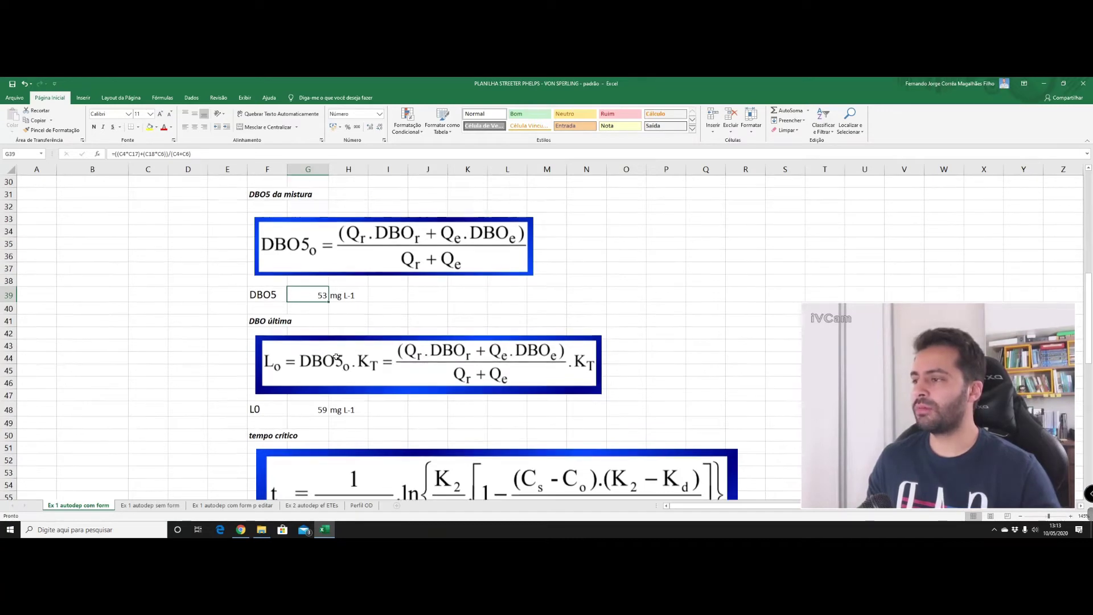
double_click(312, 437)
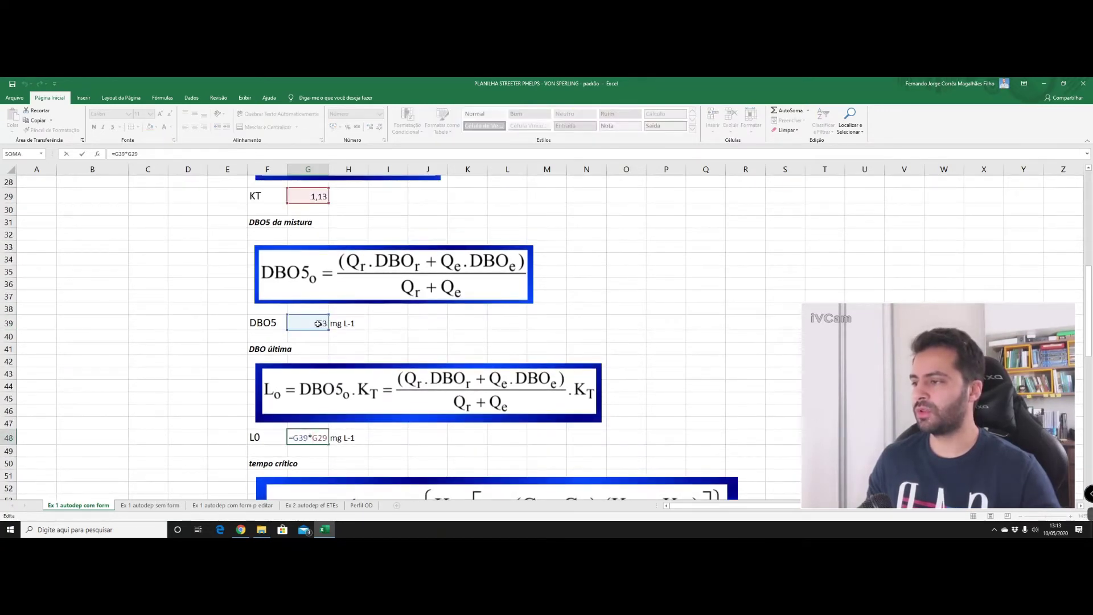
scroll(319, 323, up, 1)
scroll(314, 365, down, 2)
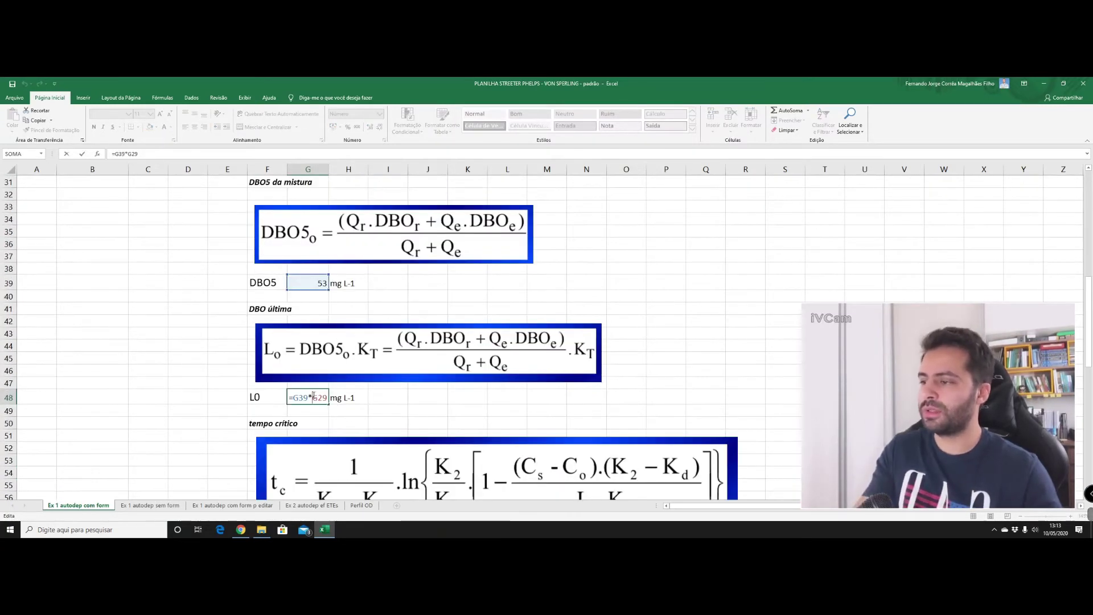
key(Return)
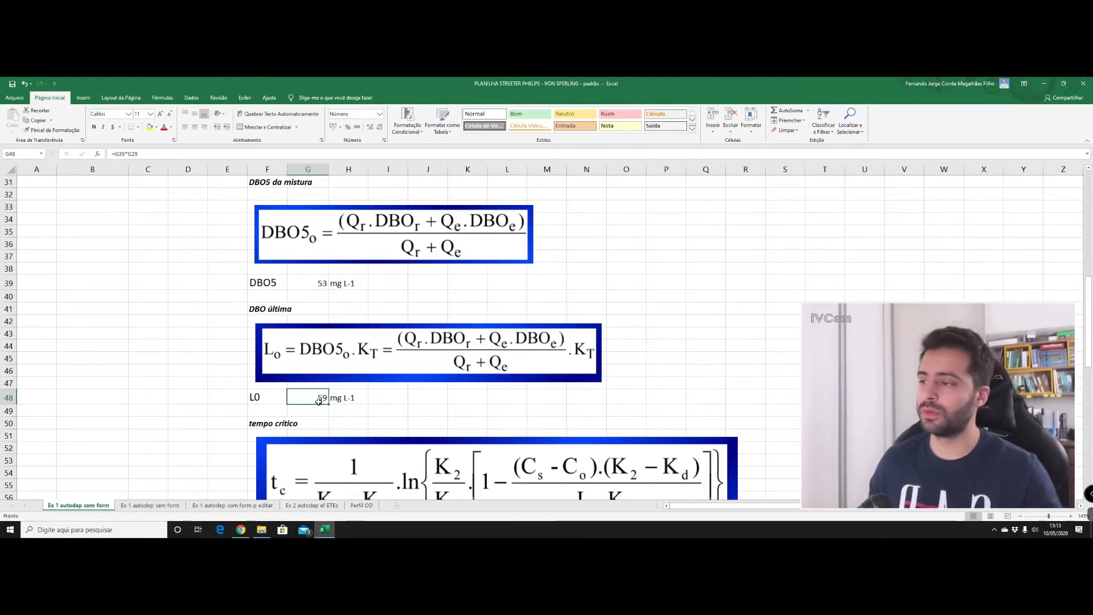
- Show the G60 tc formula referencing k2, kd, D0 (G20) and L0 (G48)
scroll(173, 409, down, 3)
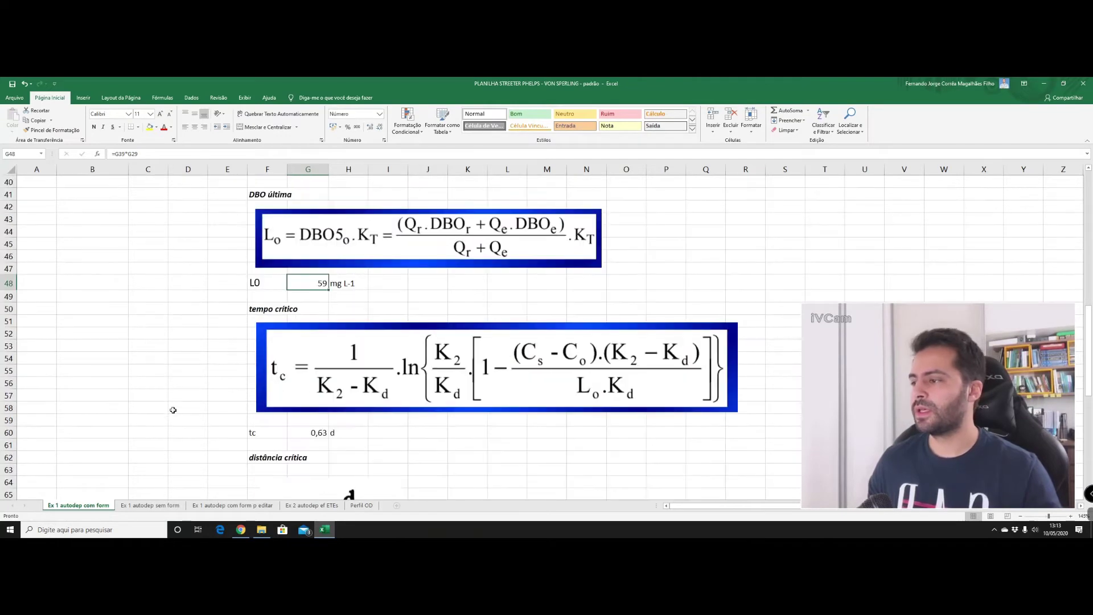
scroll(173, 409, down, 1)
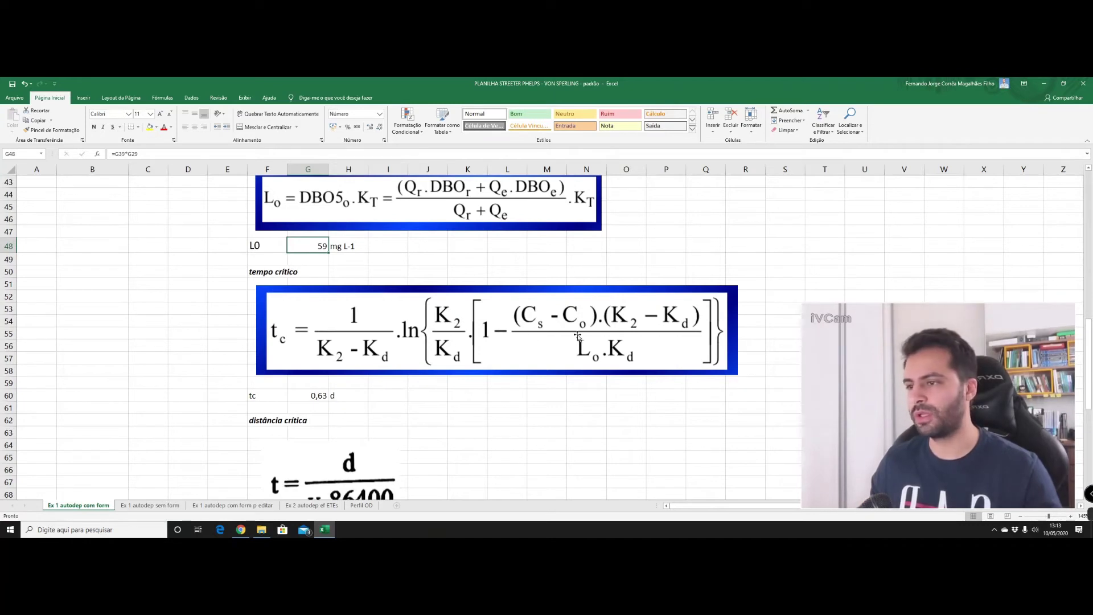
double_click(308, 397)
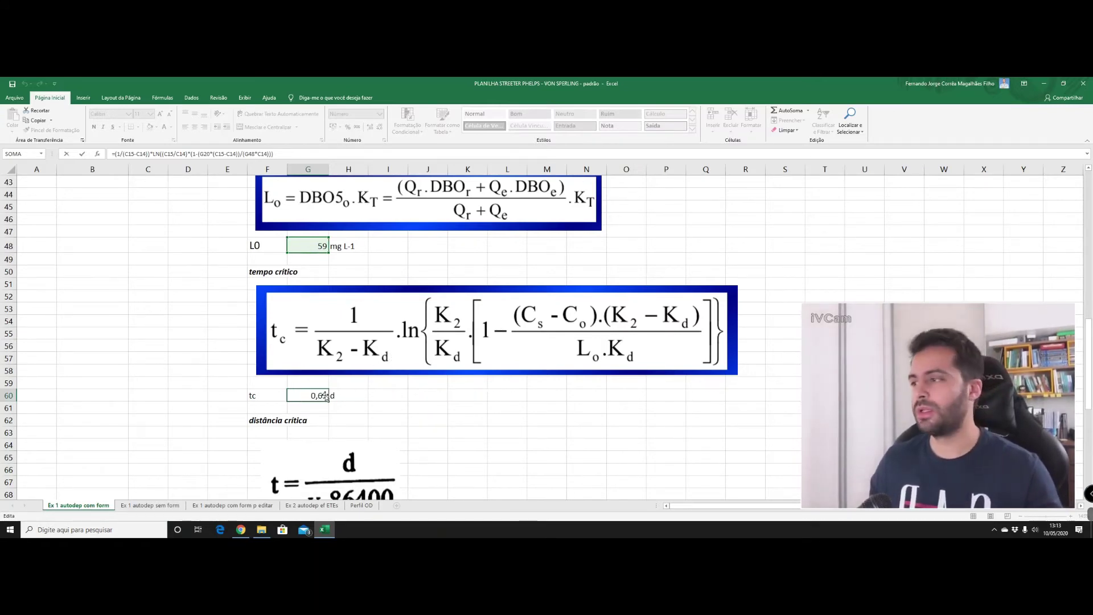
scroll(151, 327, up, 7)
scroll(151, 328, down, 5)
scroll(391, 408, down, 1)
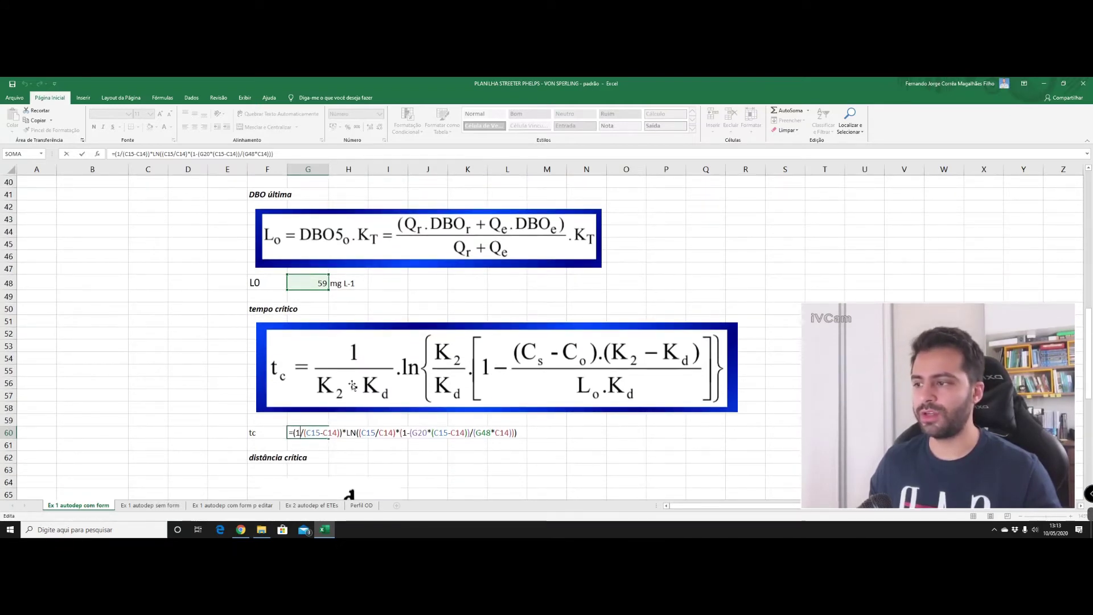
scroll(166, 349, up, 4)
scroll(158, 347, up, 8)
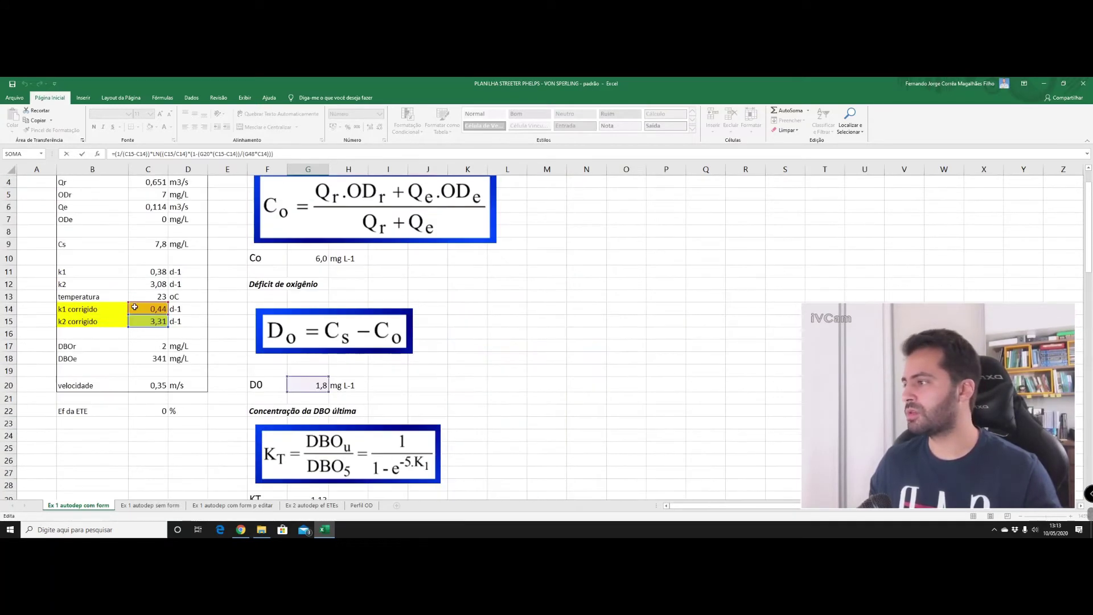
scroll(171, 364, down, 5)
scroll(171, 366, down, 5)
scroll(171, 367, down, 4)
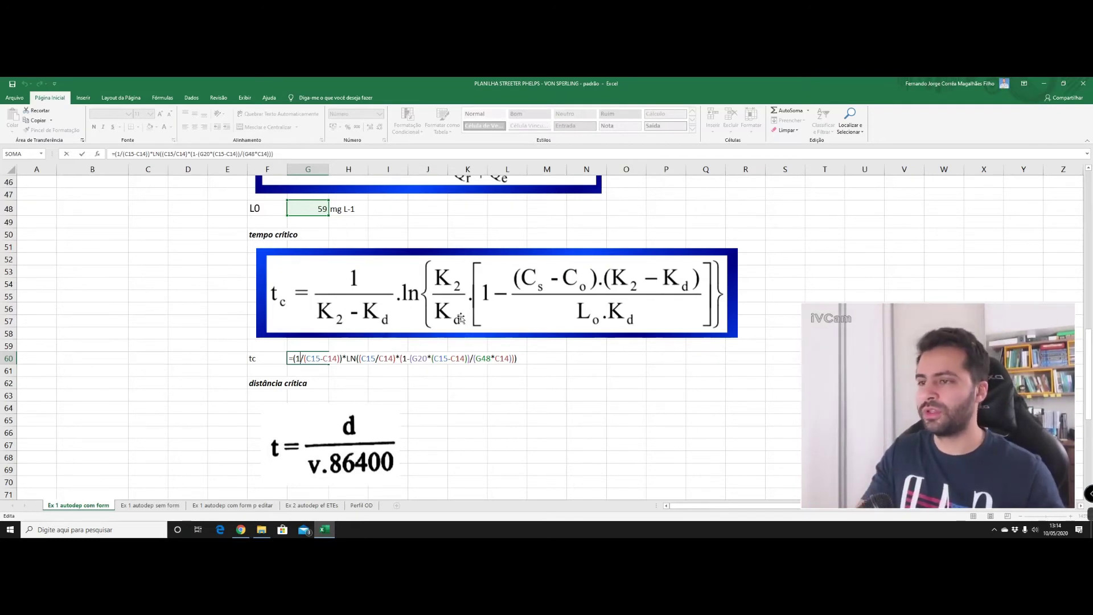
- Check the tc formula's referenced inputs and commit it, giving tc = 0,63 days
scroll(455, 399, up, 2)
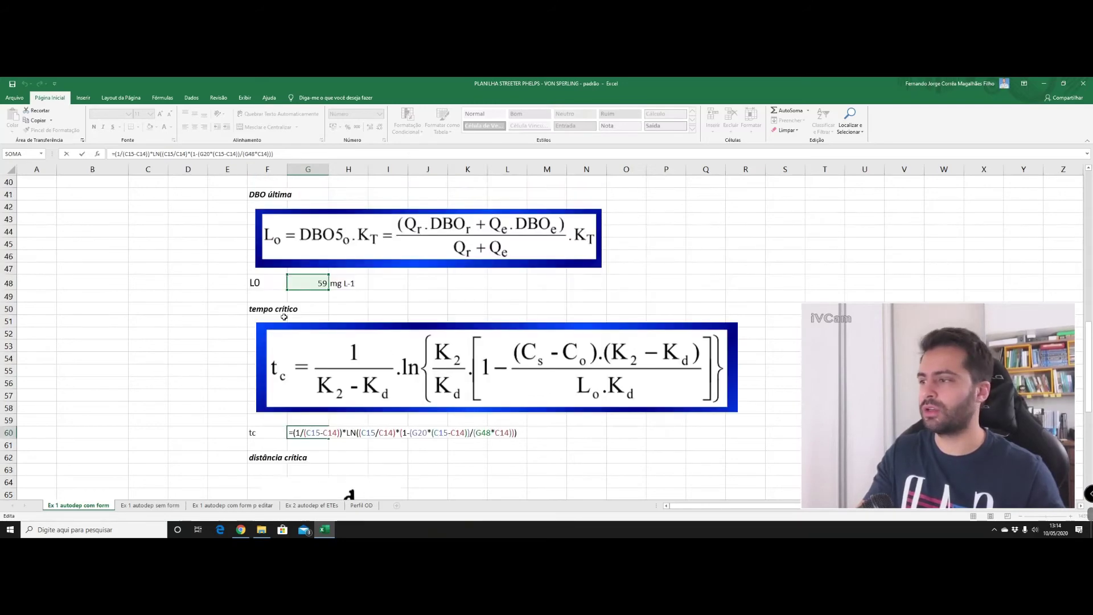
scroll(69, 211, up, 5)
scroll(69, 212, up, 4)
scroll(229, 346, down, 4)
scroll(229, 345, down, 5)
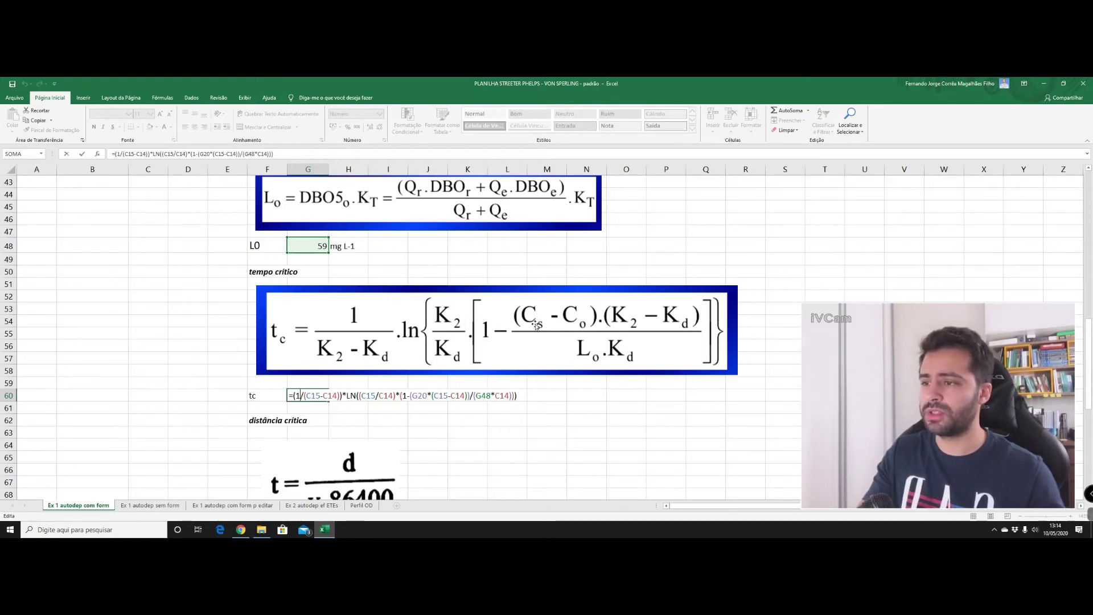
scroll(512, 328, up, 6)
scroll(313, 302, up, 7)
scroll(131, 279, up, 1)
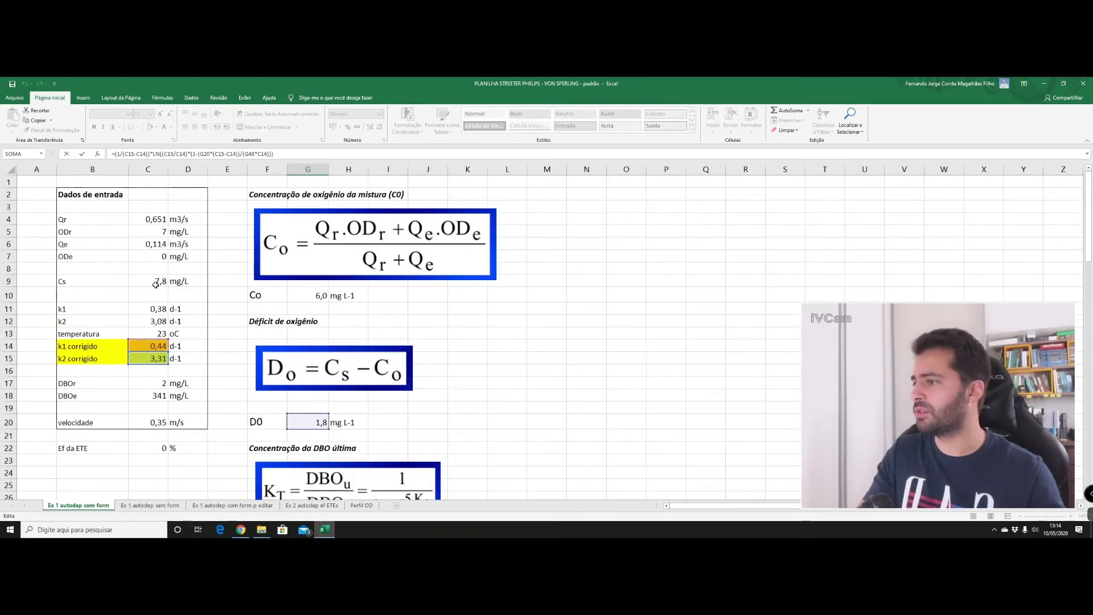
scroll(176, 331, down, 6)
scroll(319, 382, down, 8)
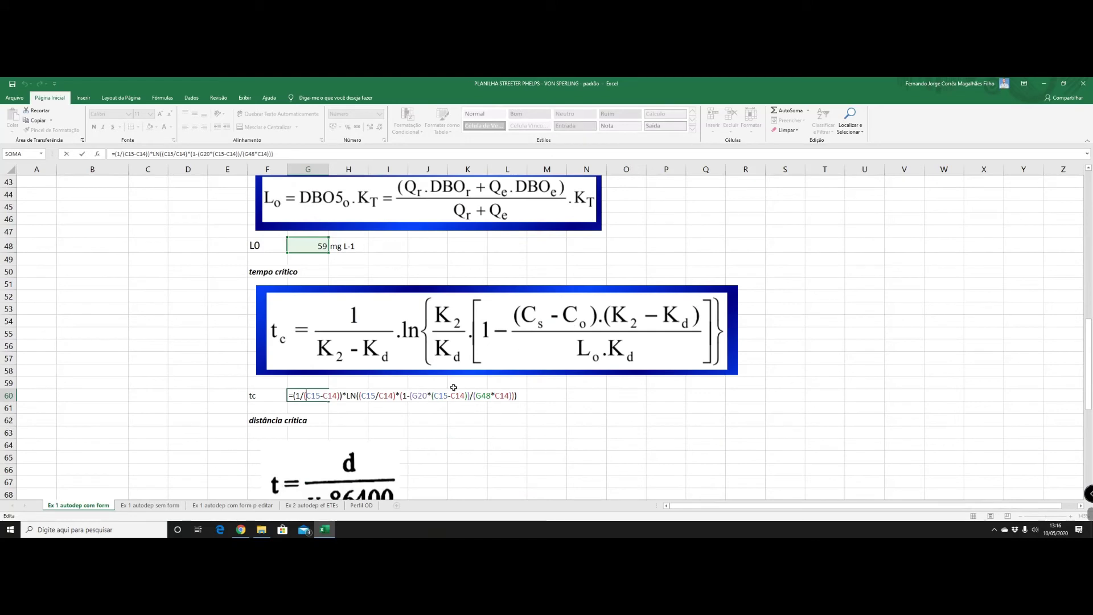
scroll(233, 365, up, 5)
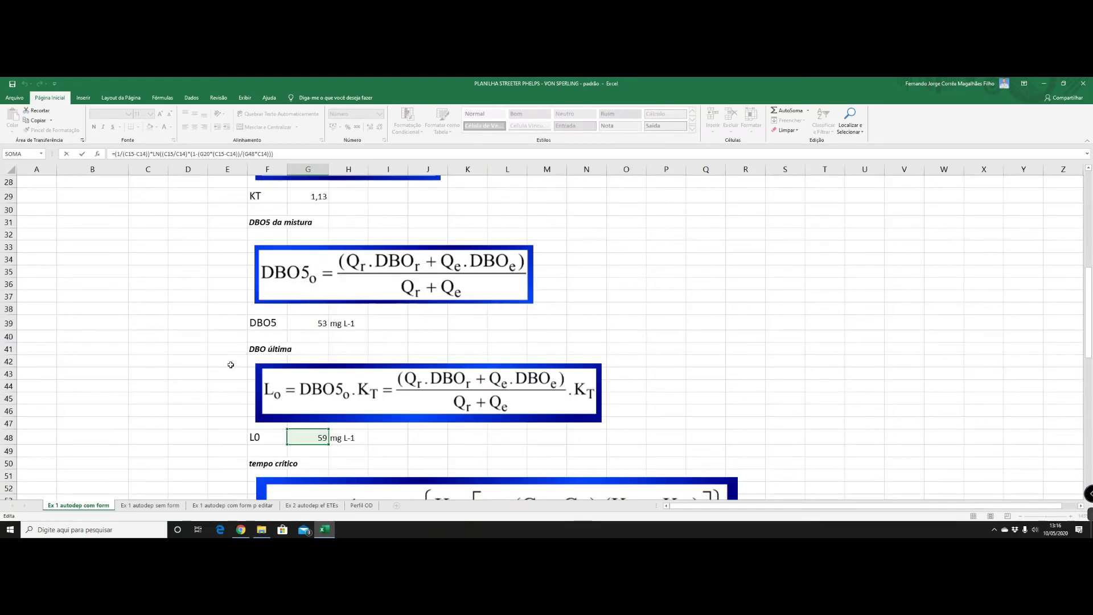
scroll(232, 370, up, 4)
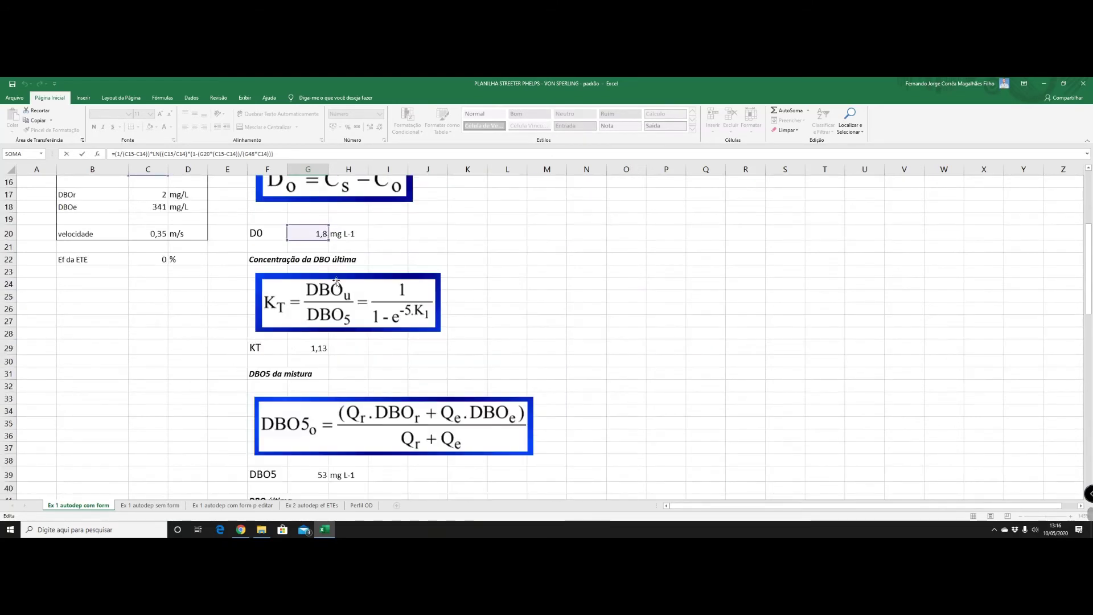
scroll(336, 281, up, 3)
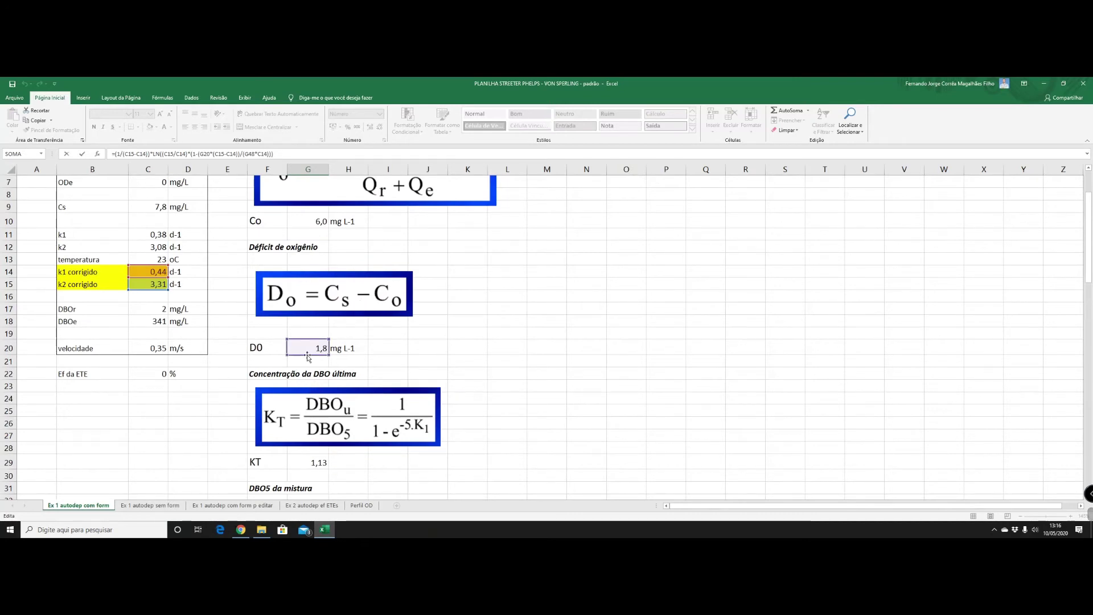
scroll(307, 357, up, 1)
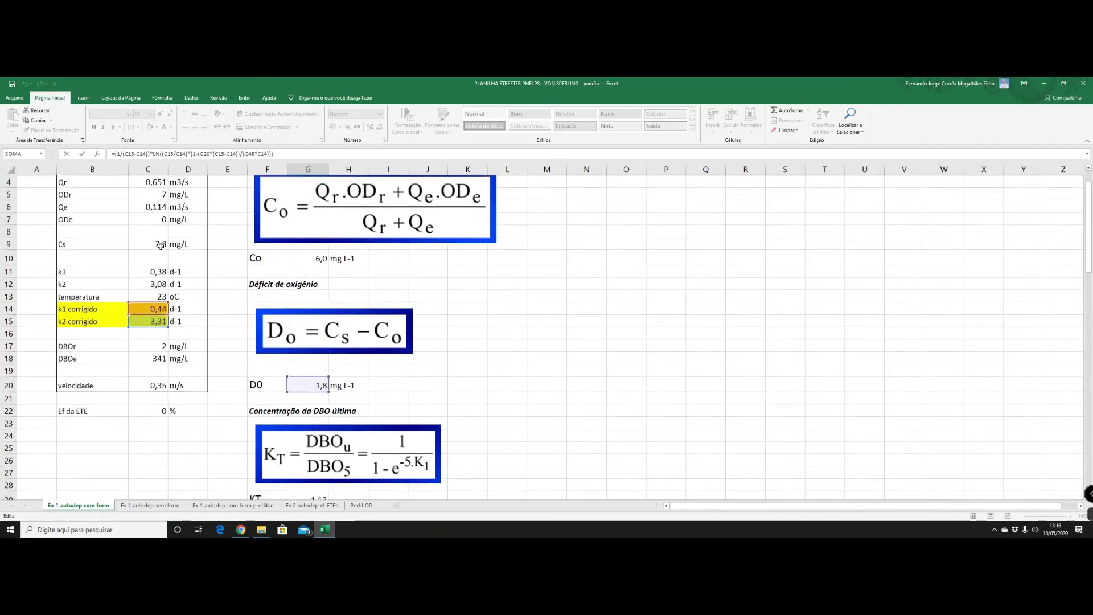
scroll(334, 300, up, 1)
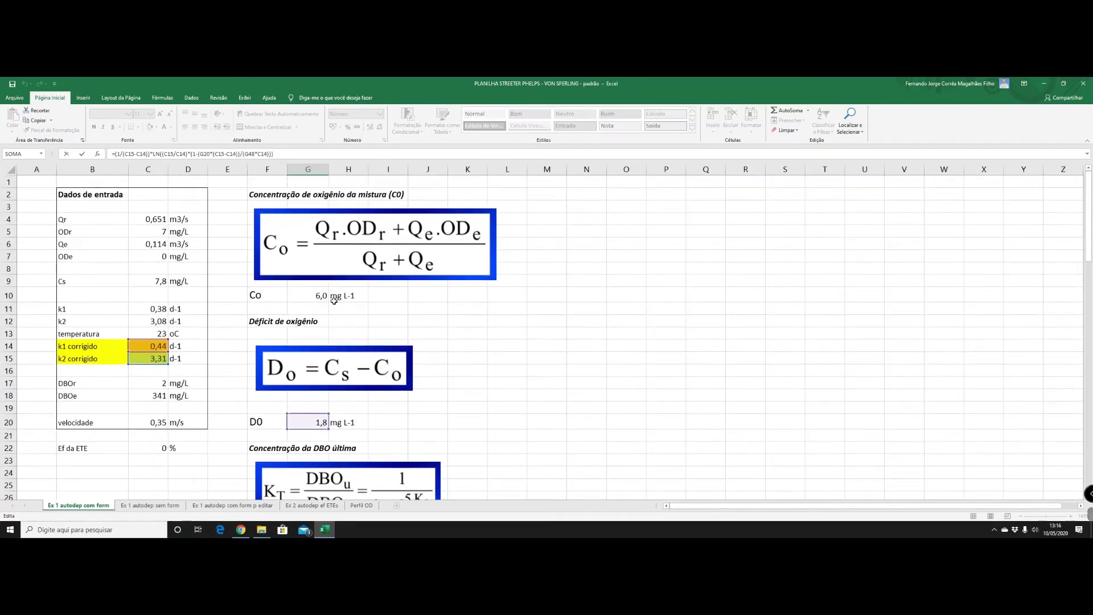
scroll(334, 300, down, 6)
scroll(370, 325, down, 5)
scroll(405, 347, down, 6)
scroll(443, 374, up, 2)
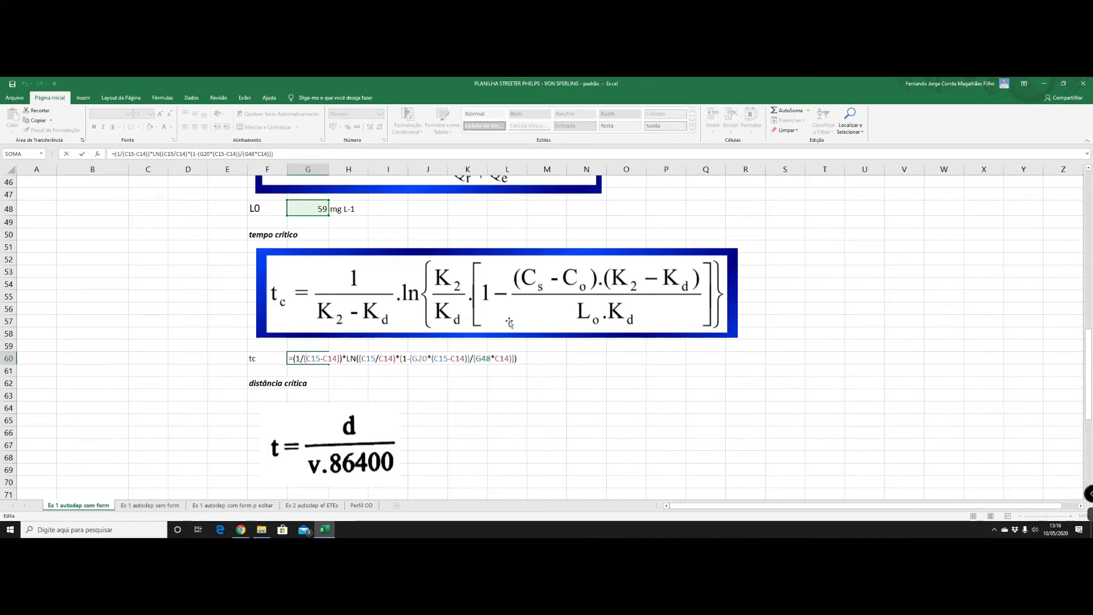
scroll(490, 376, up, 5)
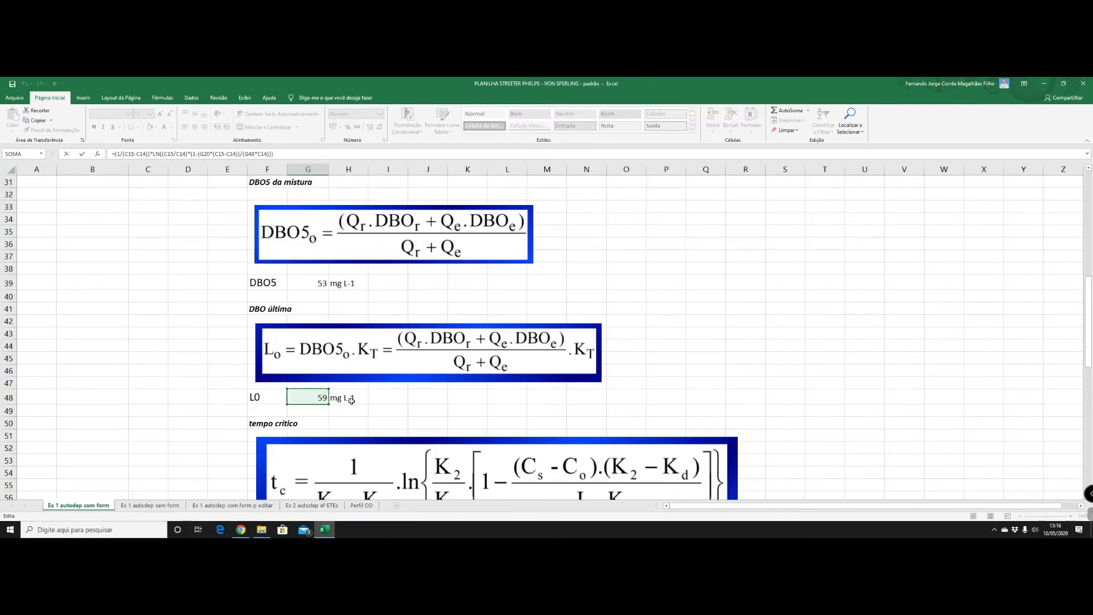
scroll(398, 416, down, 5)
scroll(399, 416, down, 1)
key(ctrl+Return)
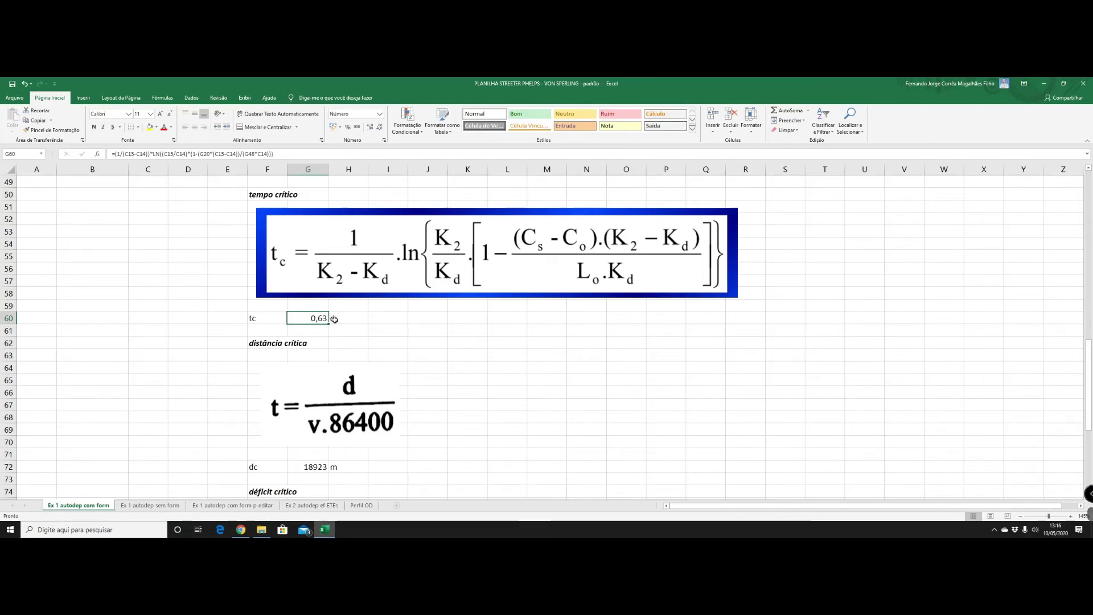
scroll(334, 320, down, 3)
scroll(336, 321, down, 1)
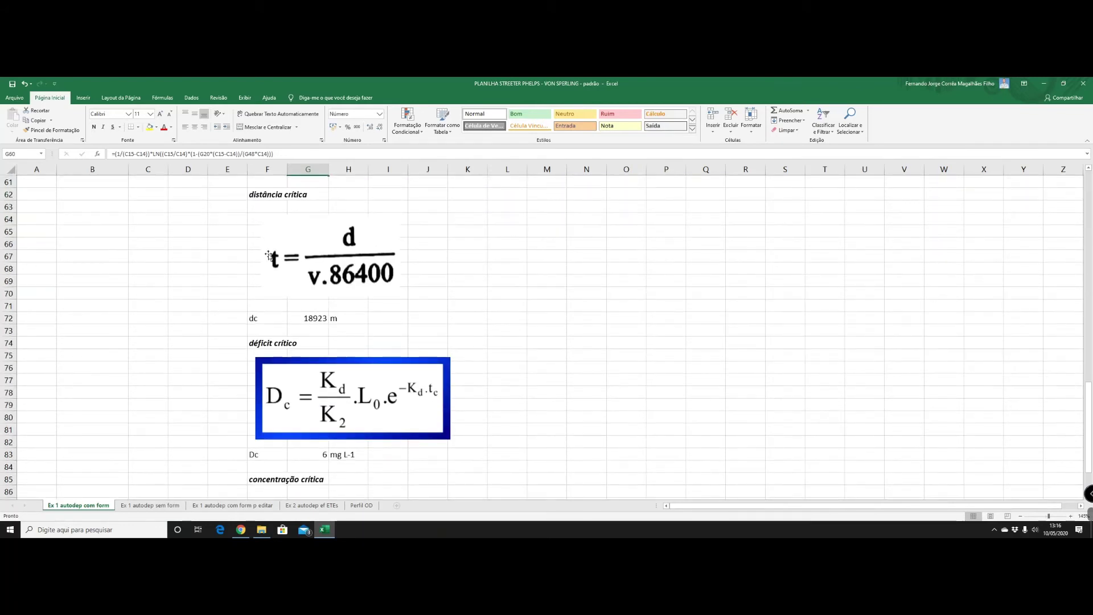
scroll(308, 312, up, 3)
scroll(322, 285, down, 1)
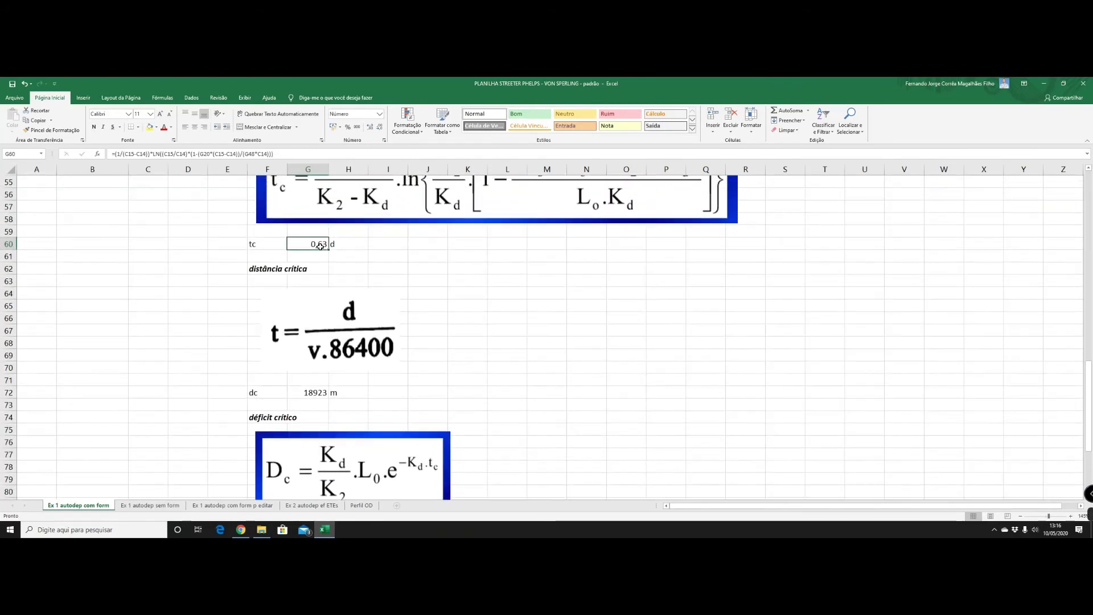
click(296, 398)
scroll(296, 398, down, 3)
scroll(312, 369, up, 1)
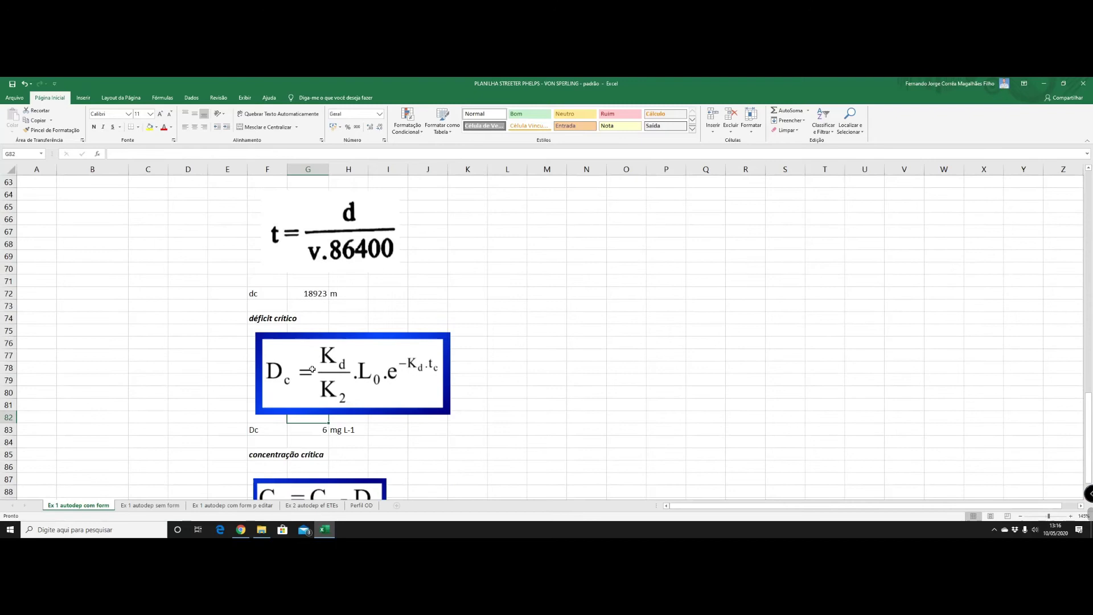
- Check =G60*C20*86400 in G72 against the inputs and commit it, giving 18923 m
double_click(294, 297)
scroll(251, 364, up, 4)
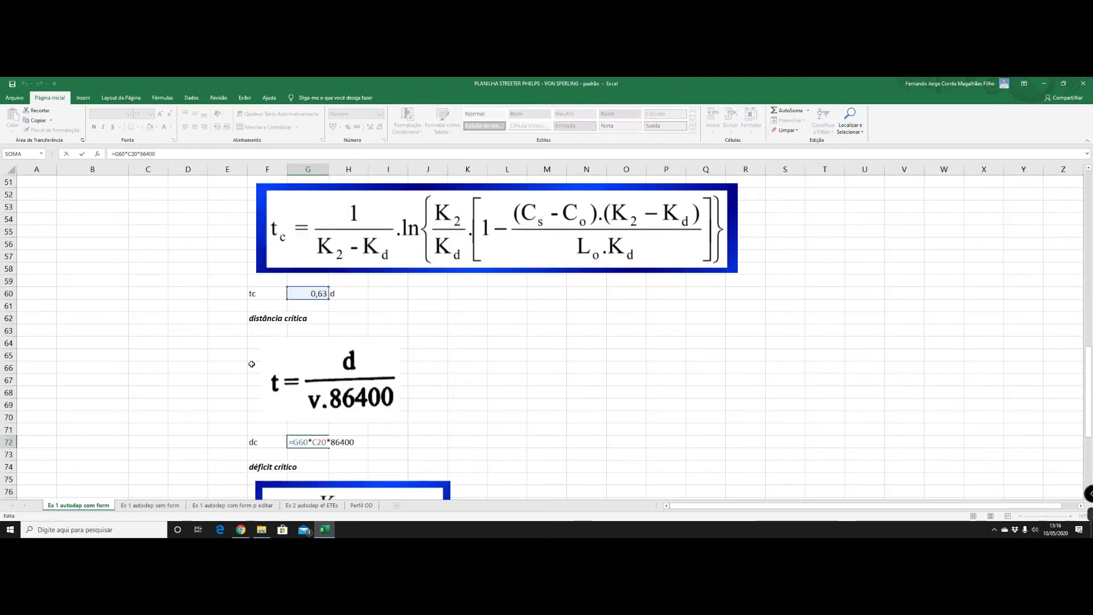
scroll(235, 365, up, 1)
scroll(190, 361, down, 2)
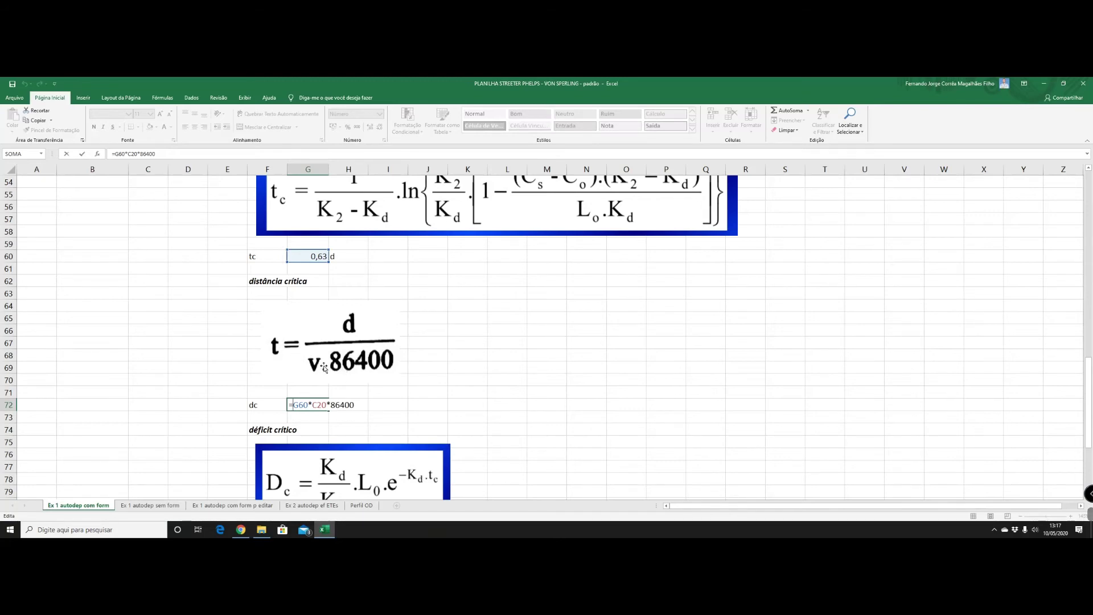
scroll(171, 342, up, 5)
scroll(154, 302, up, 9)
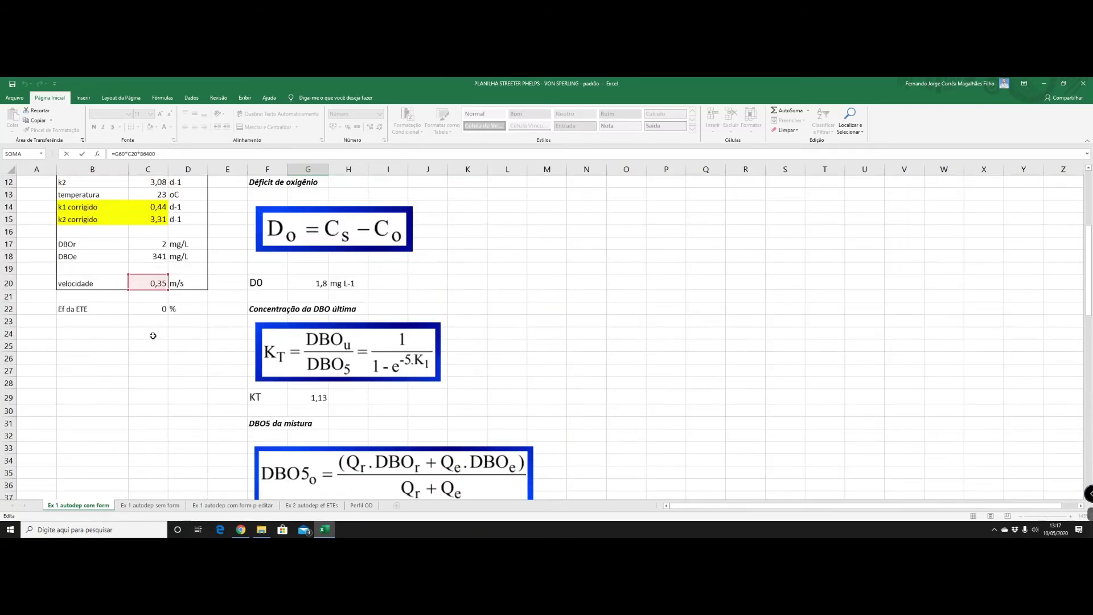
scroll(151, 292, down, 6)
scroll(183, 353, down, 4)
scroll(210, 390, down, 3)
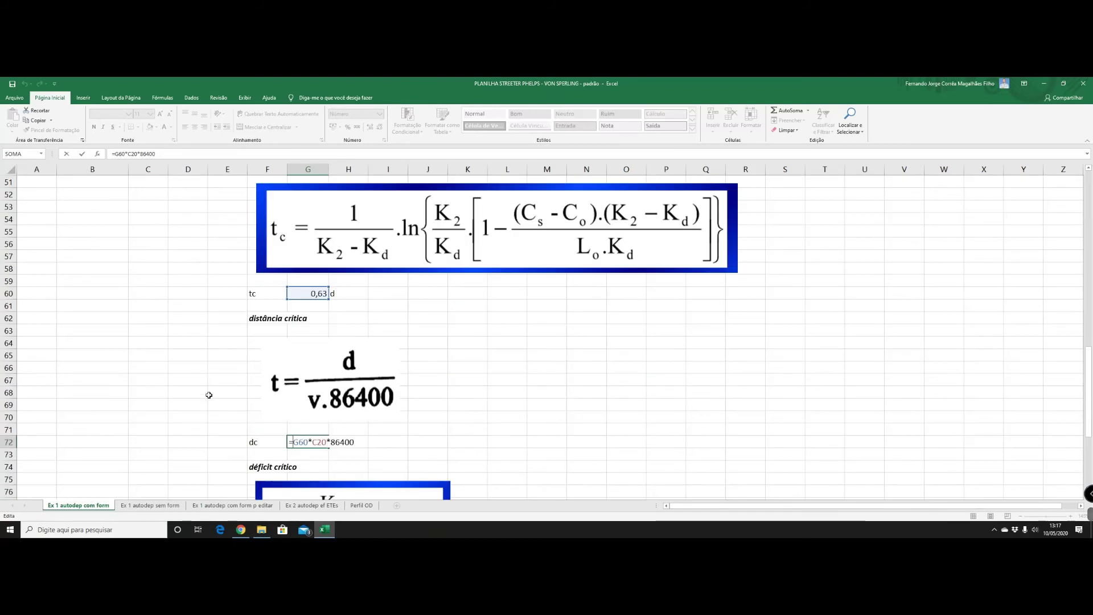
scroll(262, 420, down, 1)
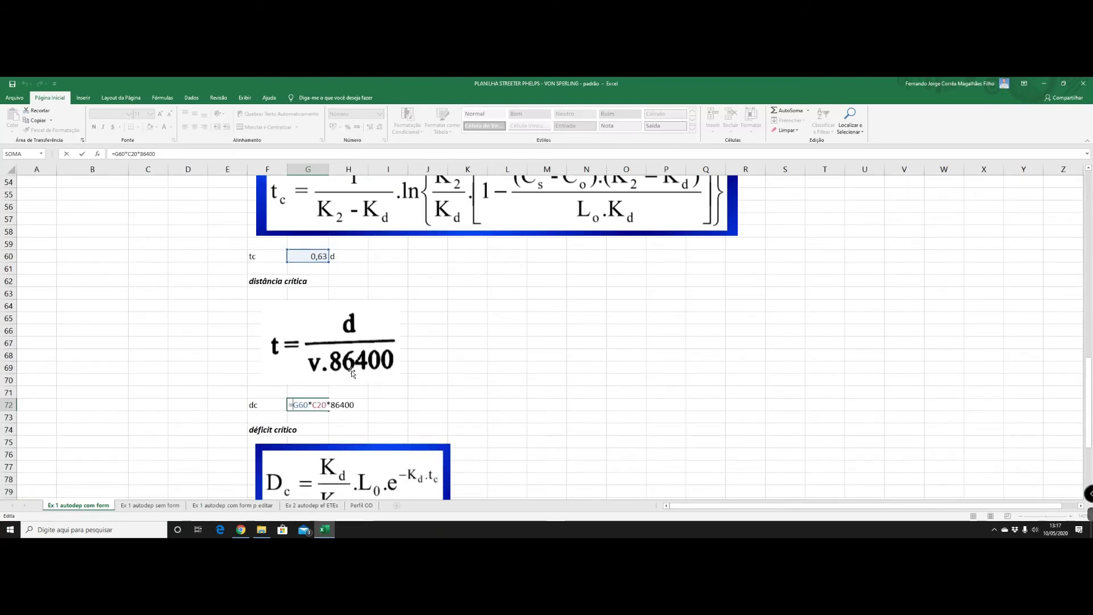
scroll(352, 373, down, 2)
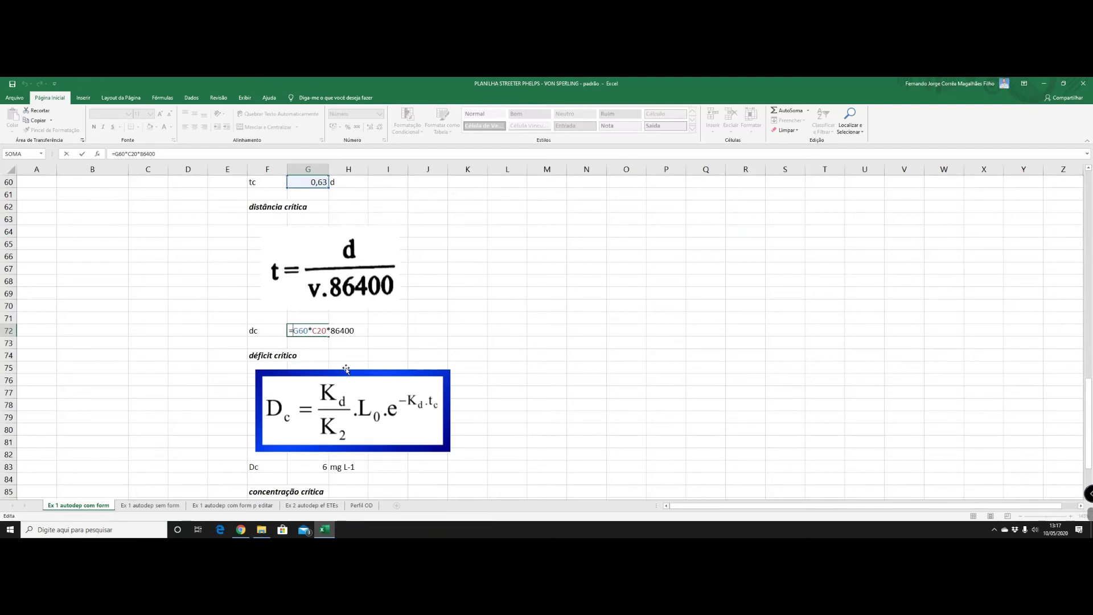
key(Return)
- Review the Dc and ODc rows, with ODc reading 1,86 mg/L
click(312, 333)
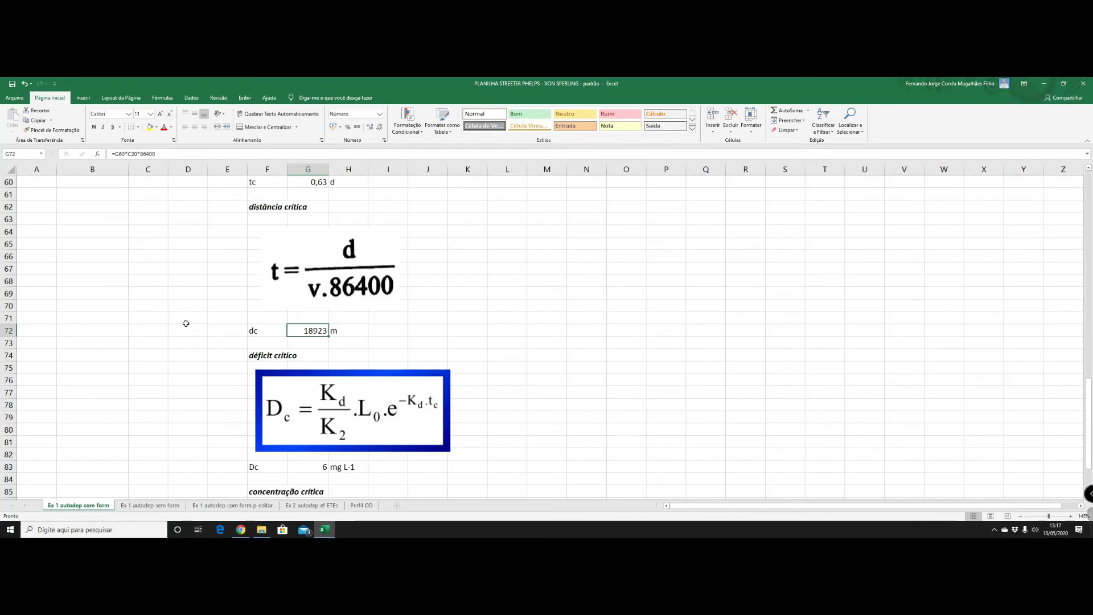
scroll(185, 326, down, 2)
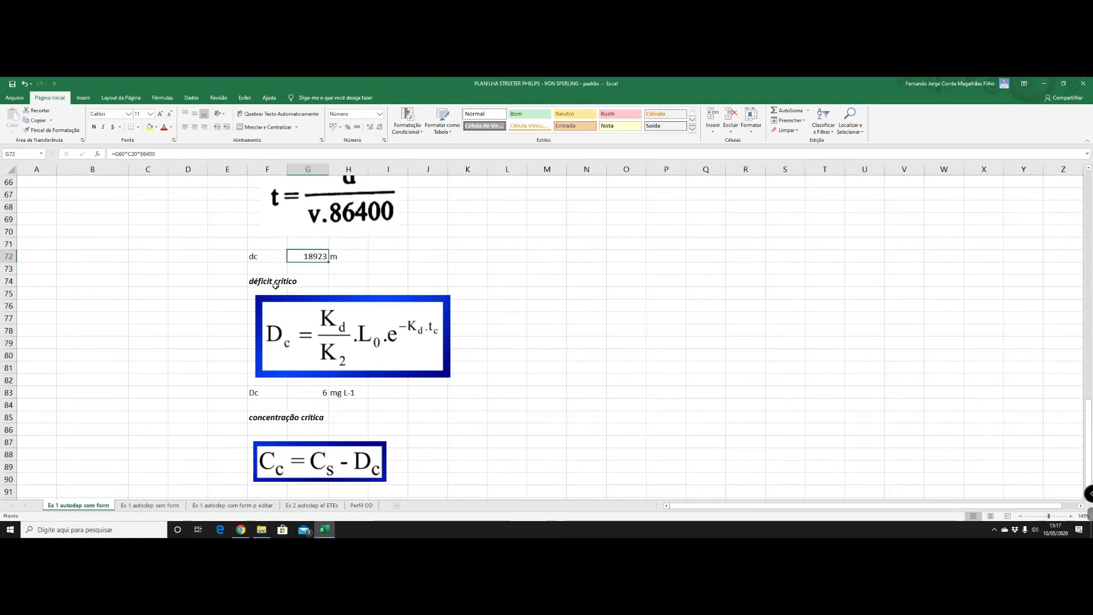
scroll(296, 308, up, 16)
scroll(284, 331, up, 4)
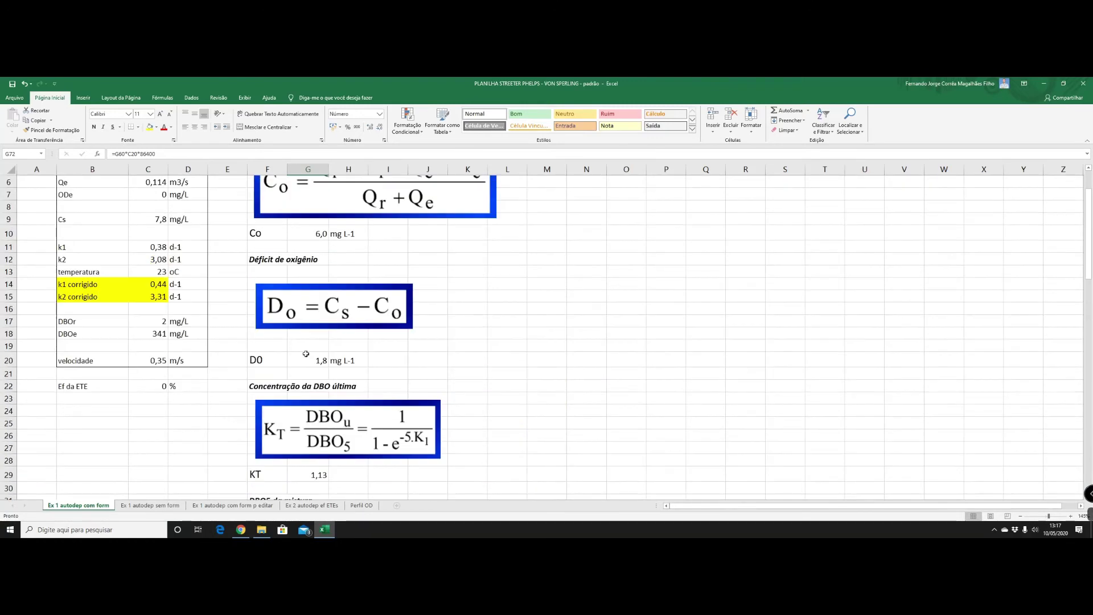
scroll(200, 437, down, 13)
scroll(200, 437, down, 5)
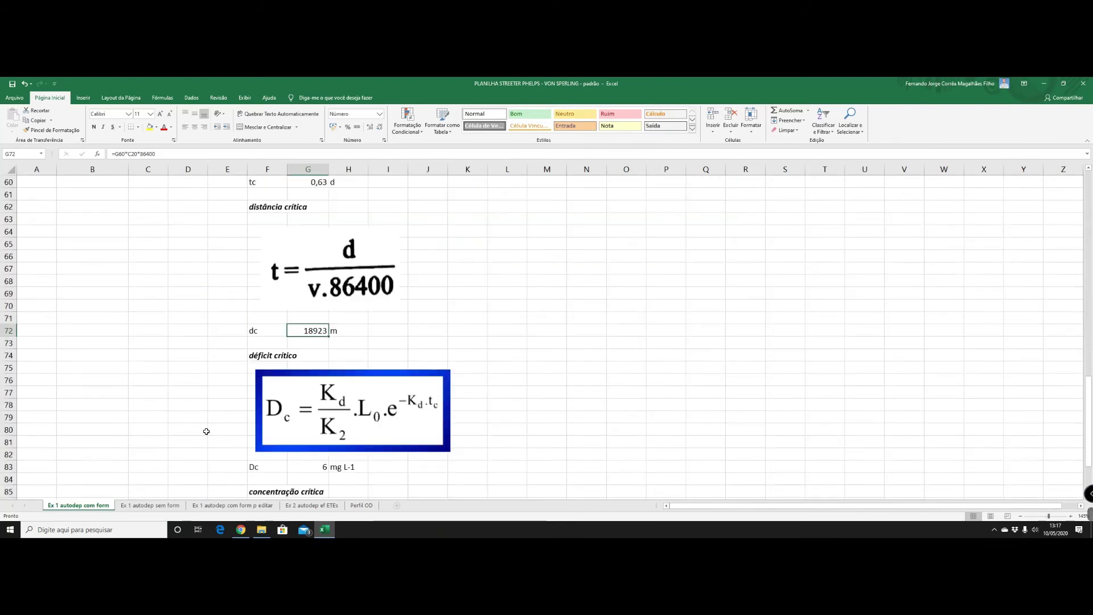
scroll(200, 437, down, 2)
scroll(200, 436, down, 2)
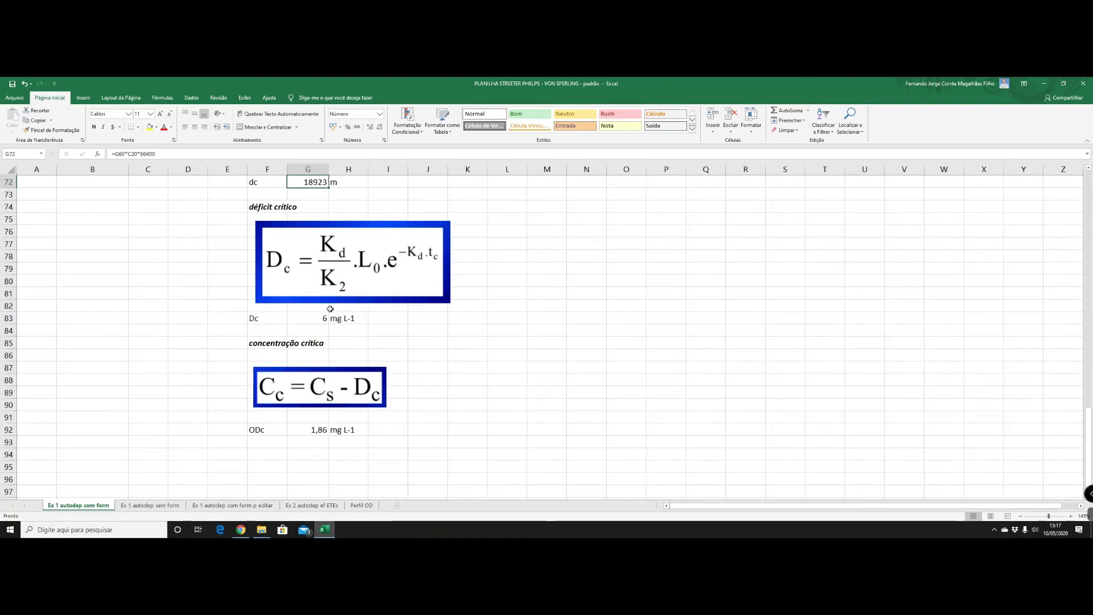
- Put =(C14/C15)*(G48)*(EXP(C14*(-1)*(G60))) in G83, checking its references; Dc returns 6 mg/L
double_click(304, 320)
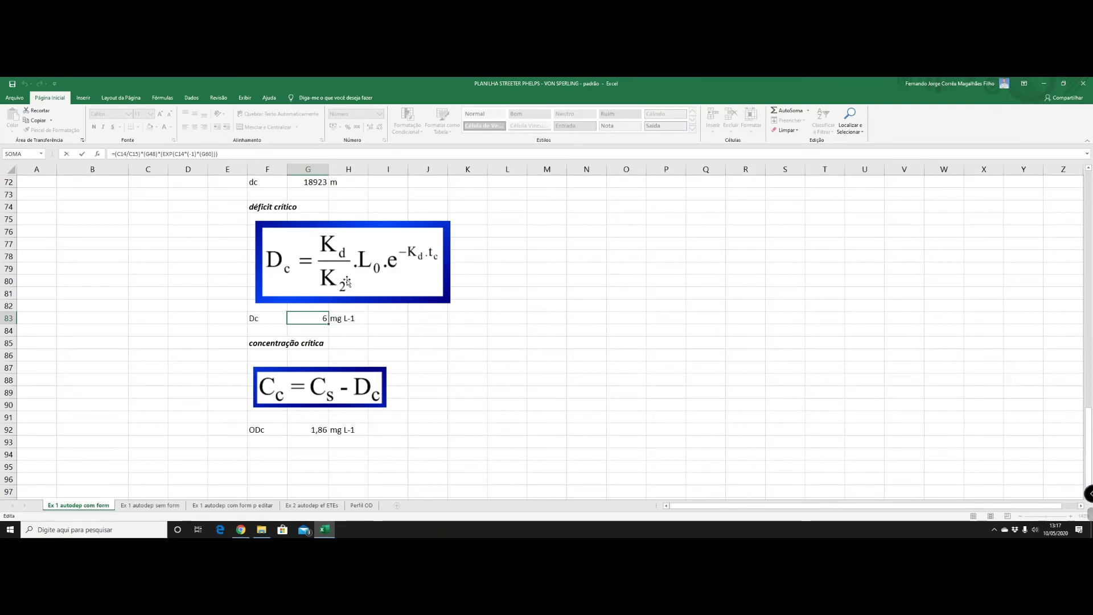
scroll(361, 260, up, 1)
scroll(319, 227, up, 3)
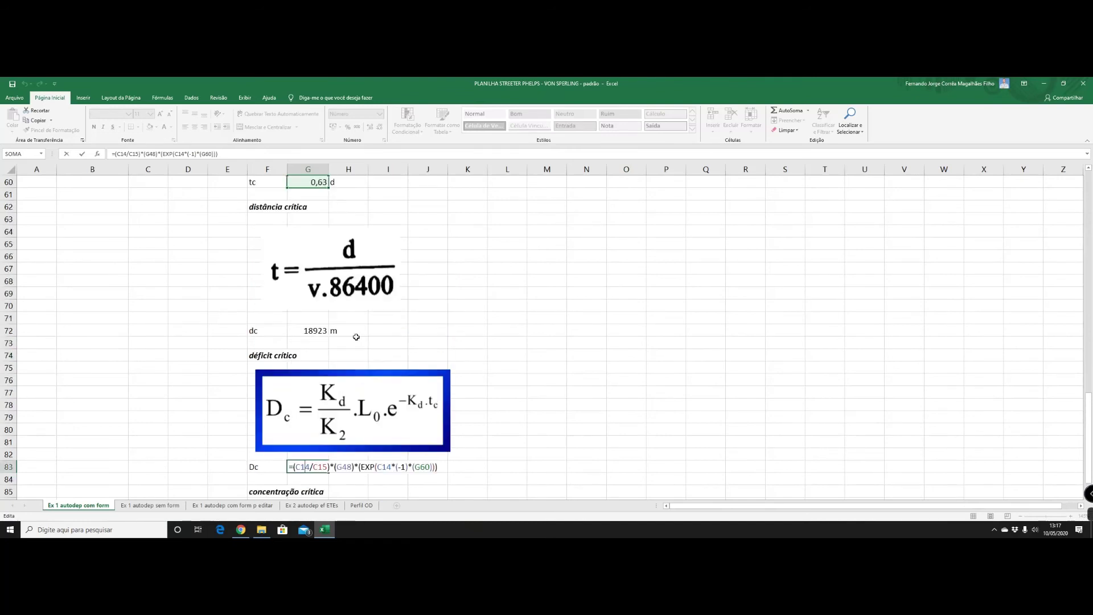
scroll(314, 216, up, 1)
scroll(424, 365, down, 2)
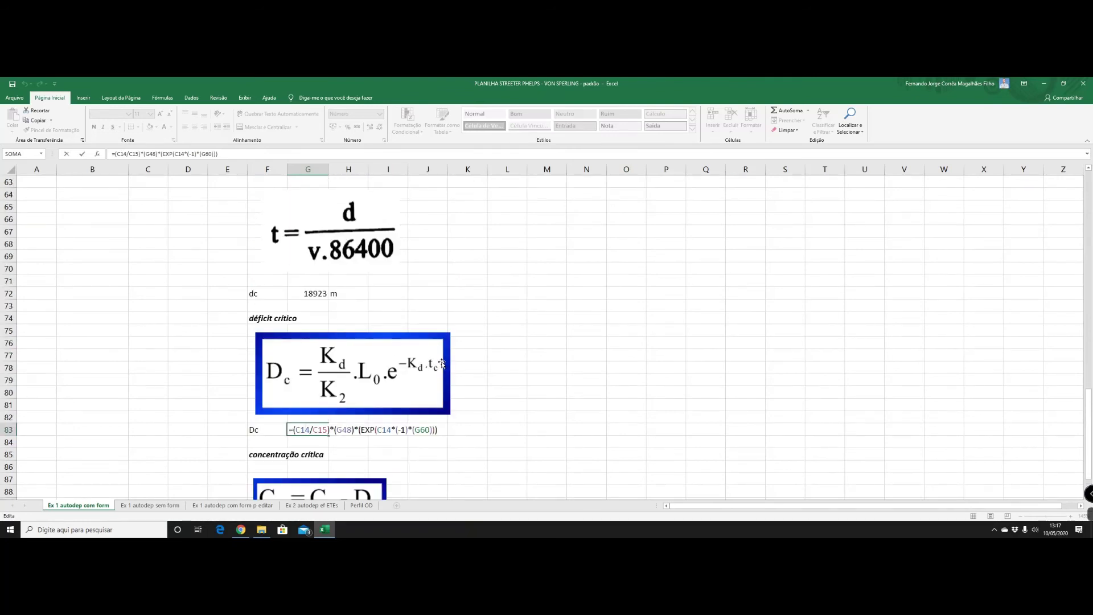
scroll(186, 336, up, 10)
scroll(176, 330, up, 5)
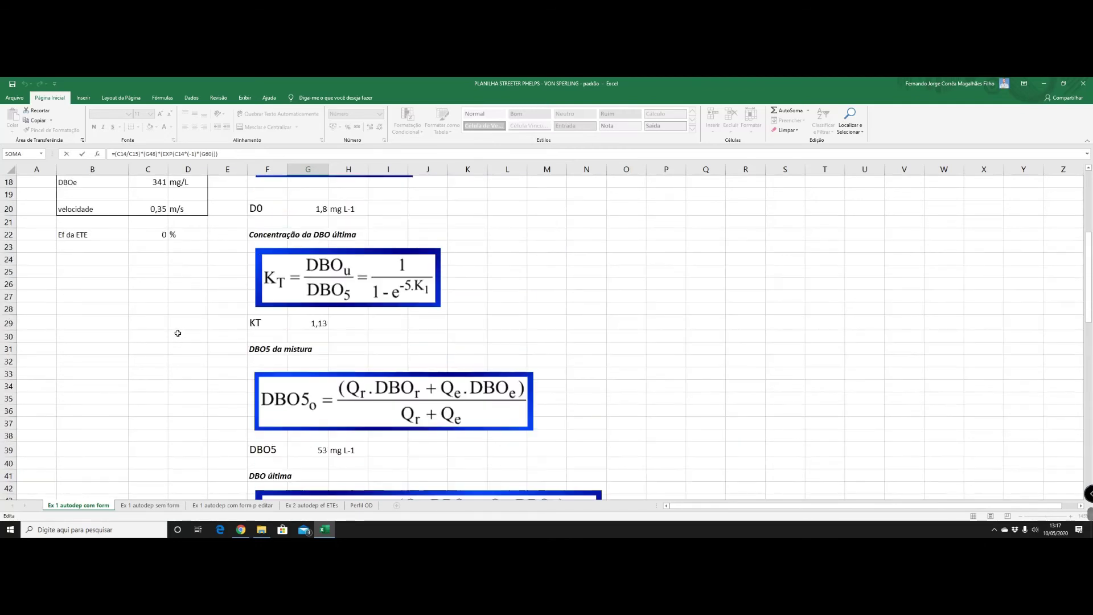
scroll(176, 329, up, 5)
scroll(169, 332, down, 6)
scroll(169, 332, down, 5)
scroll(169, 332, down, 3)
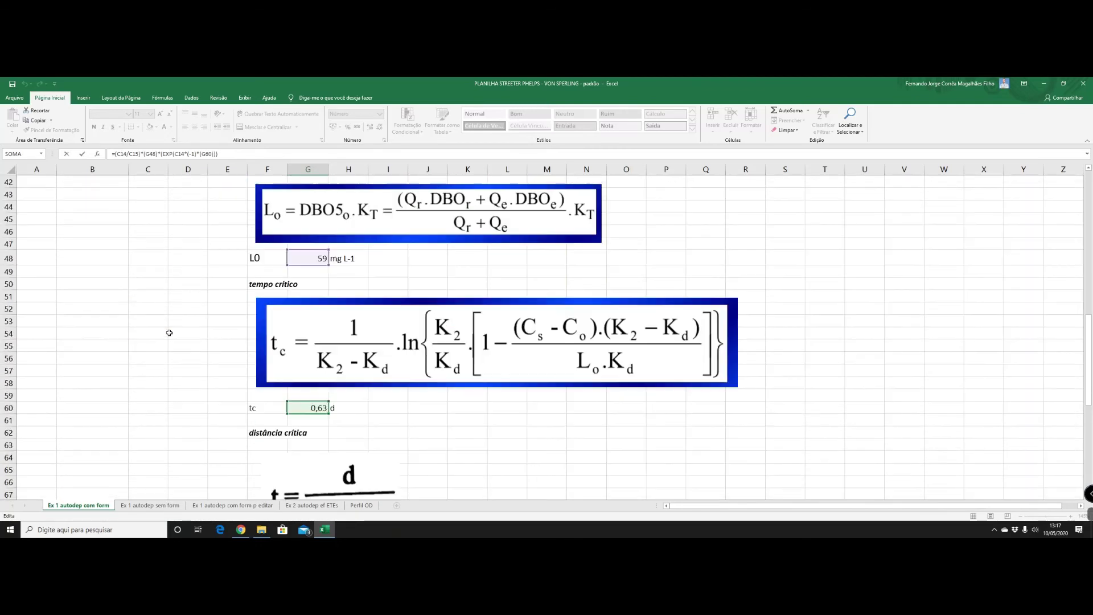
scroll(169, 332, down, 2)
scroll(170, 332, down, 3)
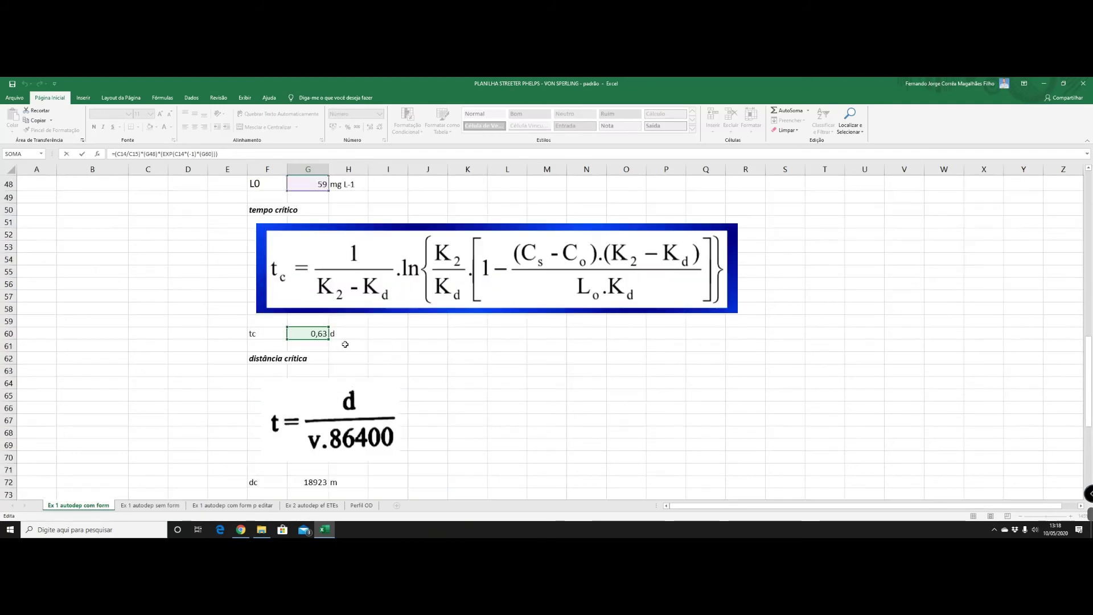
scroll(344, 344, up, 4)
scroll(319, 267, up, 2)
scroll(229, 313, down, 5)
scroll(214, 327, down, 2)
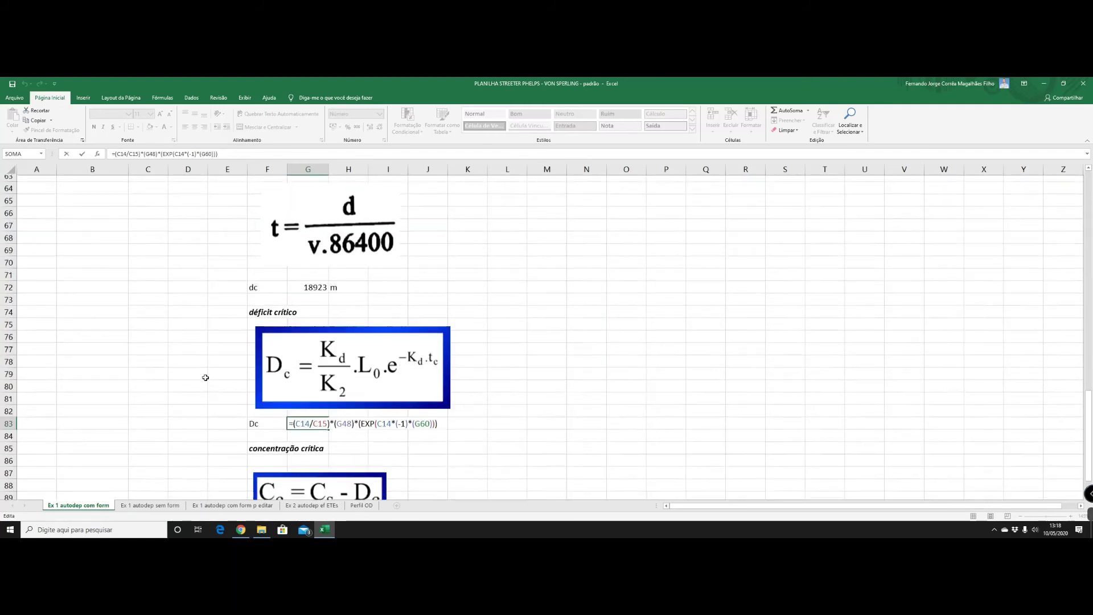
scroll(208, 375, down, 4)
- Commit the critical deficit formula in G83, giving Dc of 6 mg L-1, and review the sheet
key(Escape)
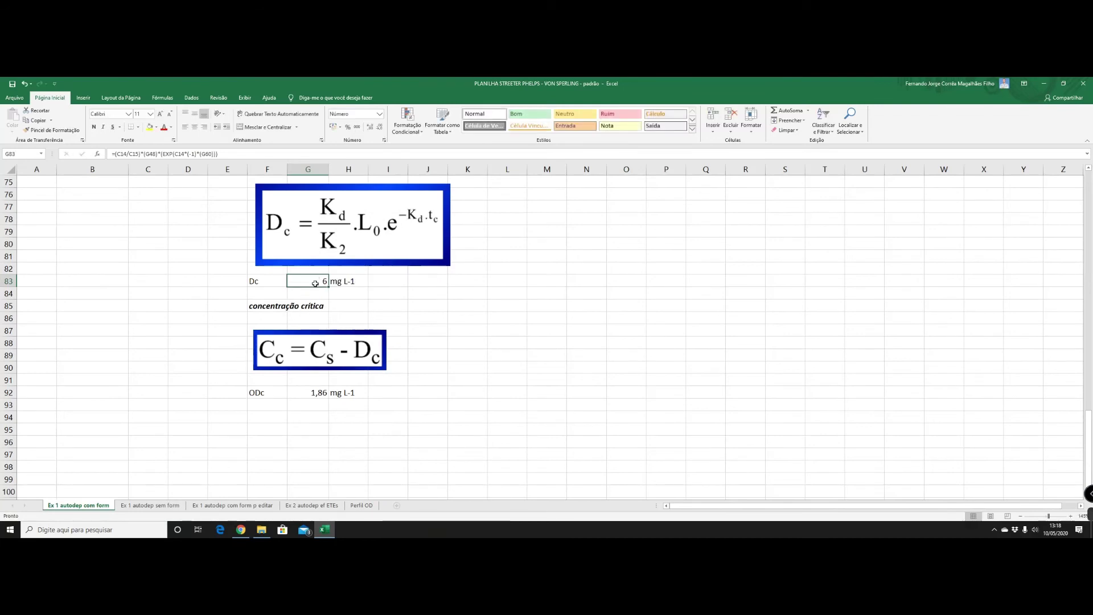
scroll(314, 283, up, 4)
scroll(303, 379, down, 3)
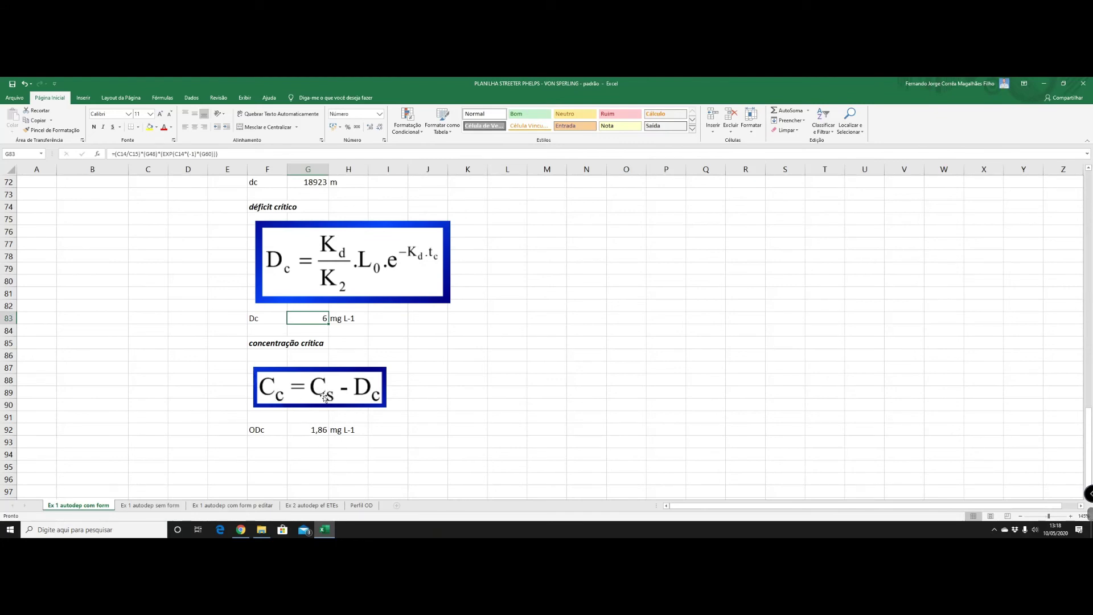
scroll(120, 308, up, 12)
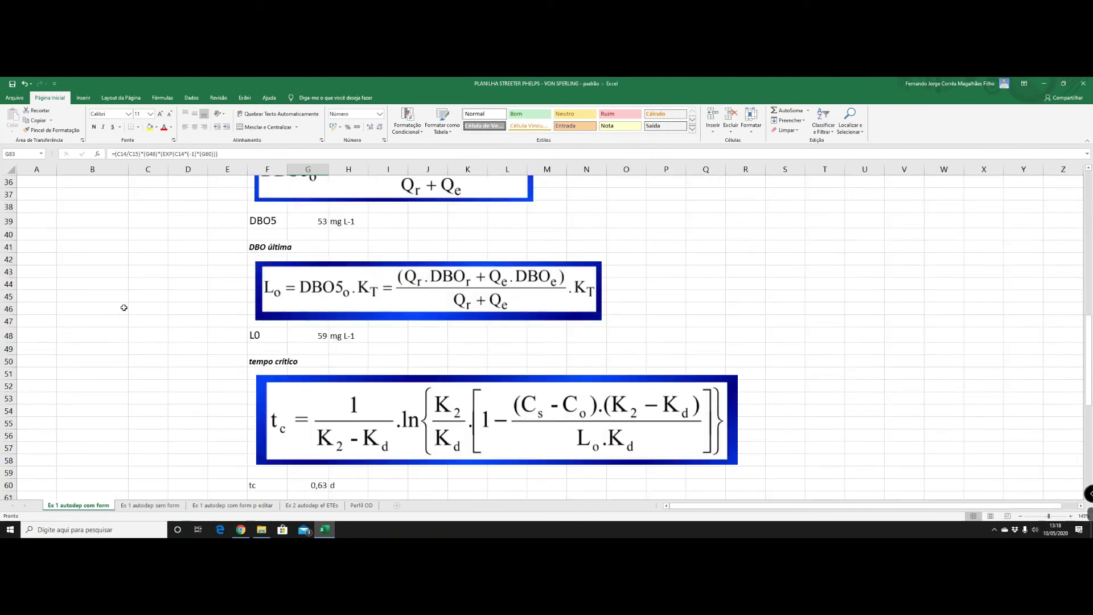
scroll(112, 309, up, 5)
scroll(112, 309, up, 5)
scroll(160, 277, up, 2)
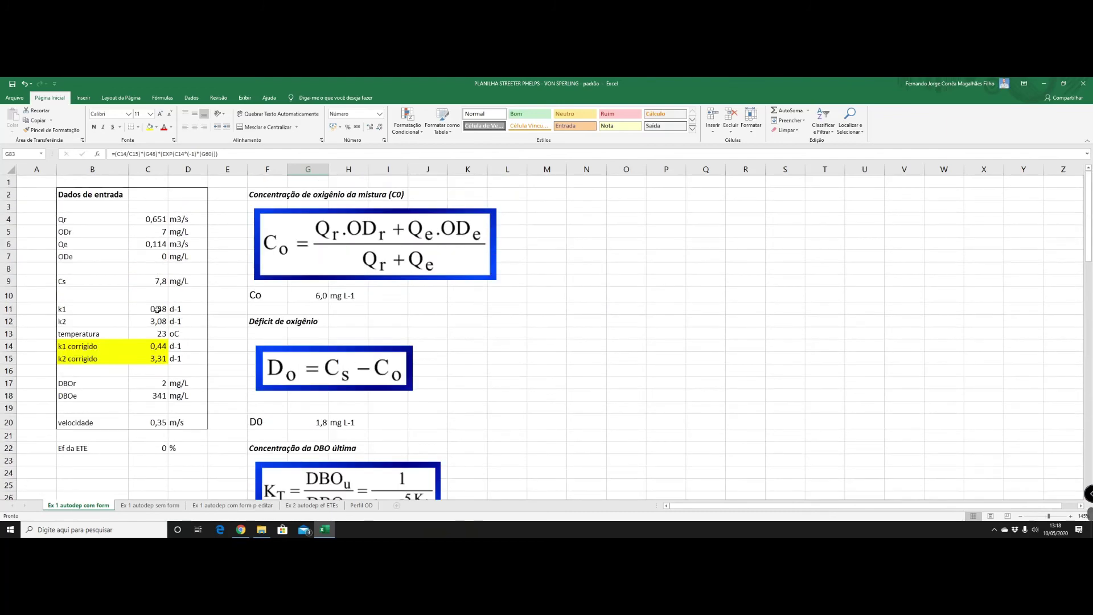
scroll(158, 309, down, 11)
scroll(258, 478, down, 7)
scroll(251, 462, down, 5)
scroll(243, 454, down, 1)
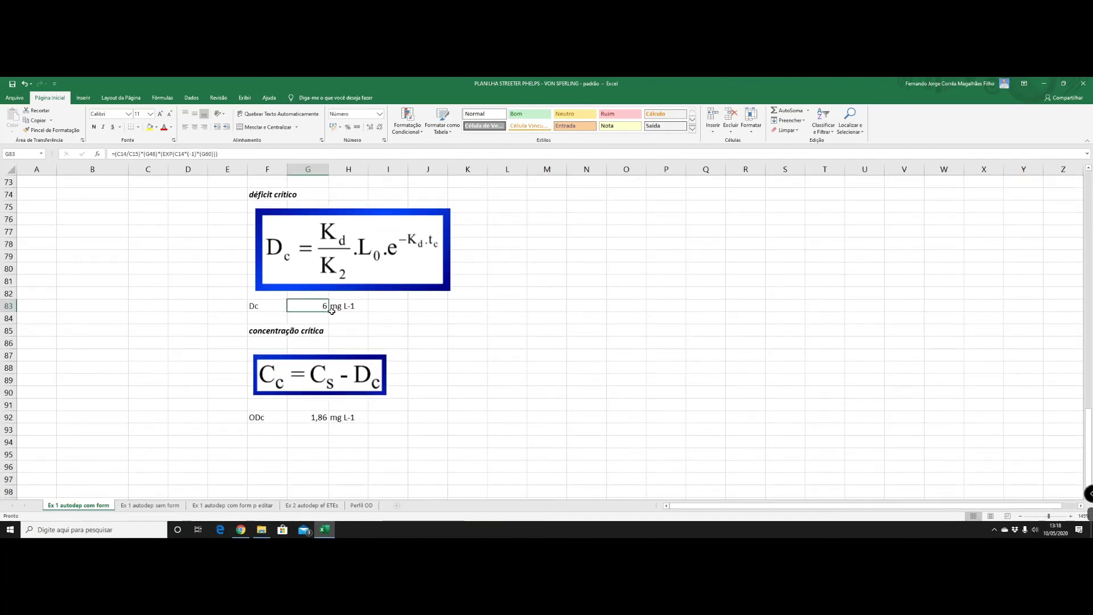
double_click(308, 417)
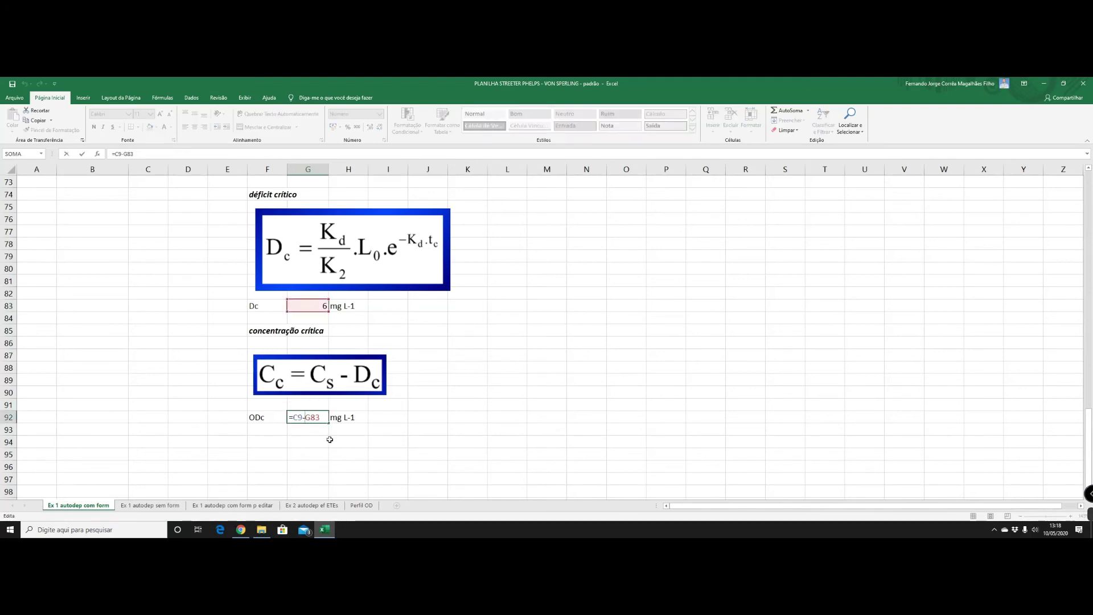
key(ctrl+Return)
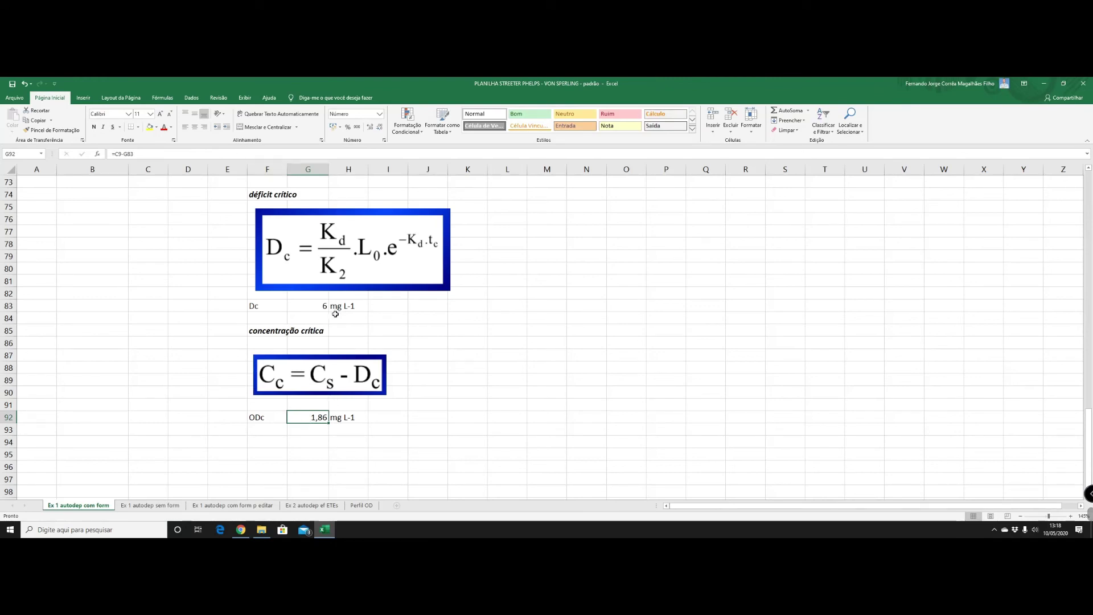
scroll(320, 309, up, 2)
scroll(322, 313, up, 2)
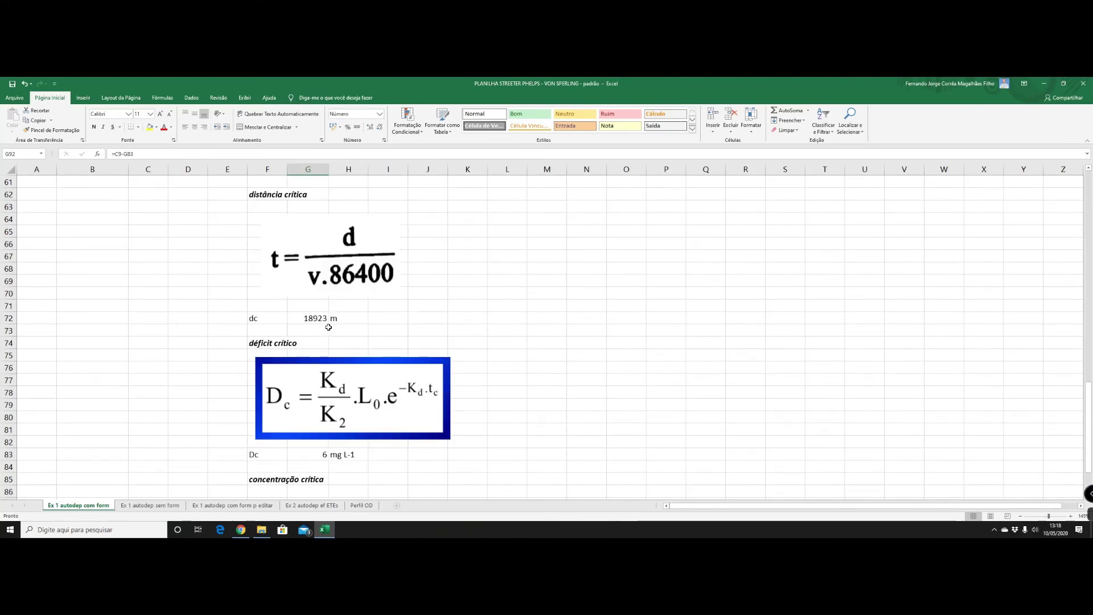
scroll(332, 325, up, 4)
scroll(342, 339, down, 5)
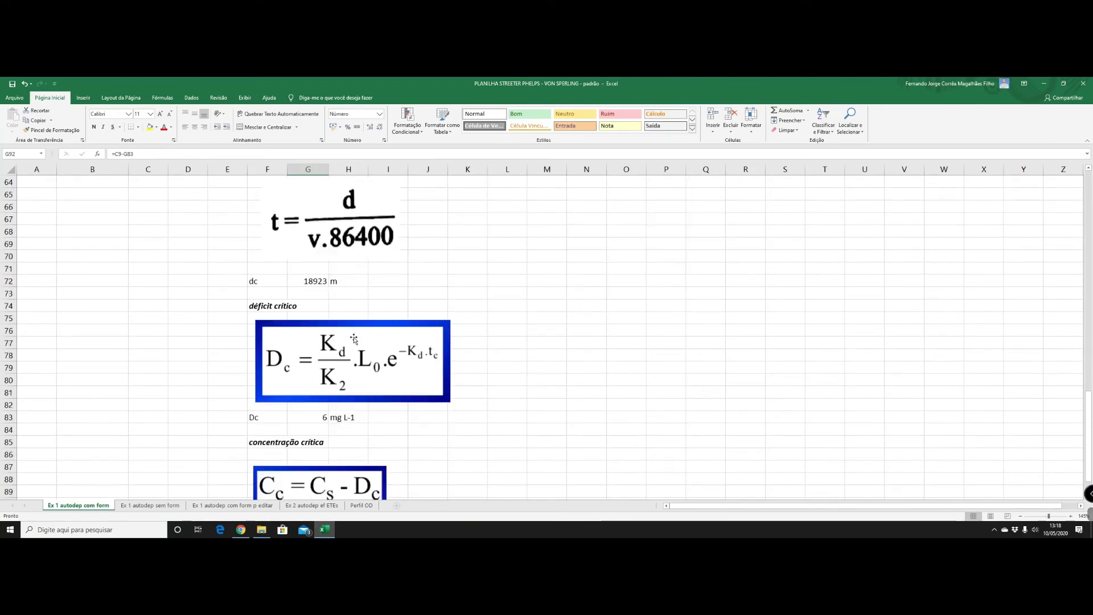
scroll(350, 352, down, 3)
scroll(349, 349, down, 4)
scroll(344, 353, up, 3)
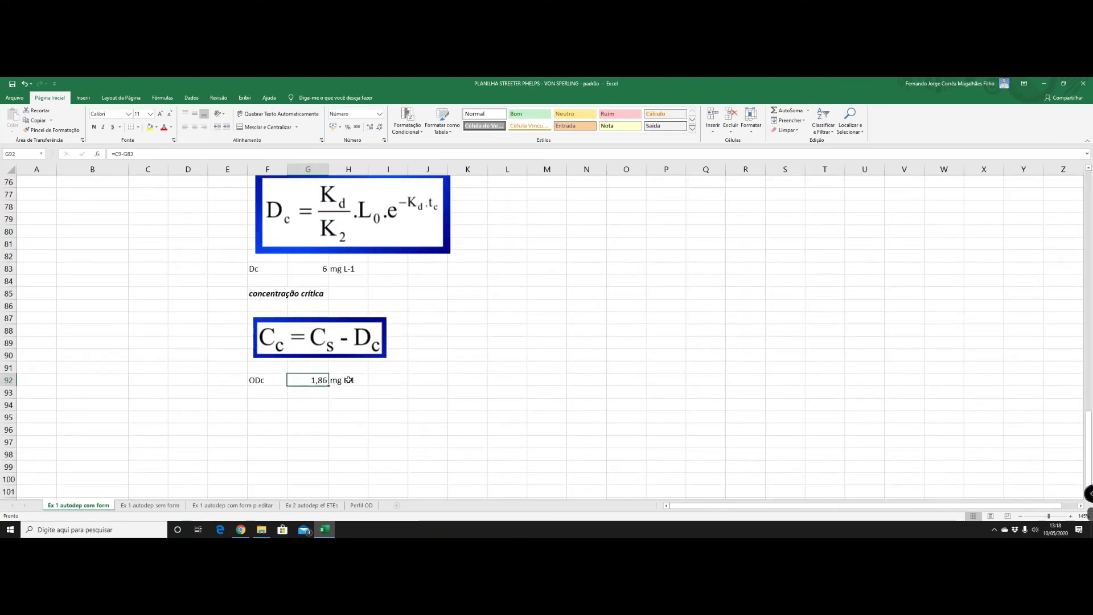
scroll(323, 373, up, 4)
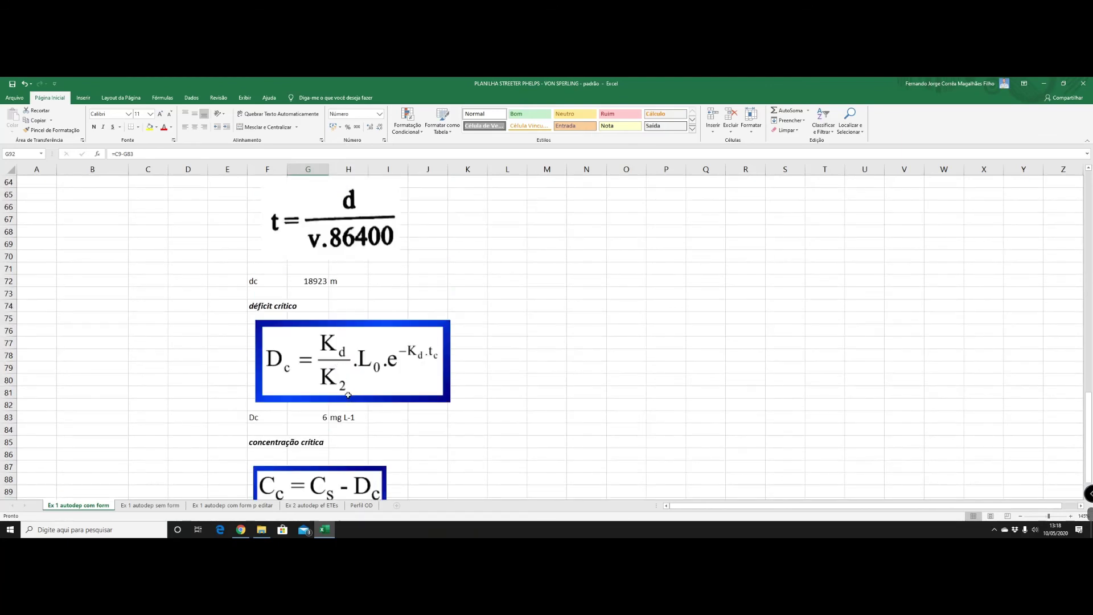
scroll(314, 370, down, 1)
scroll(316, 379, down, 3)
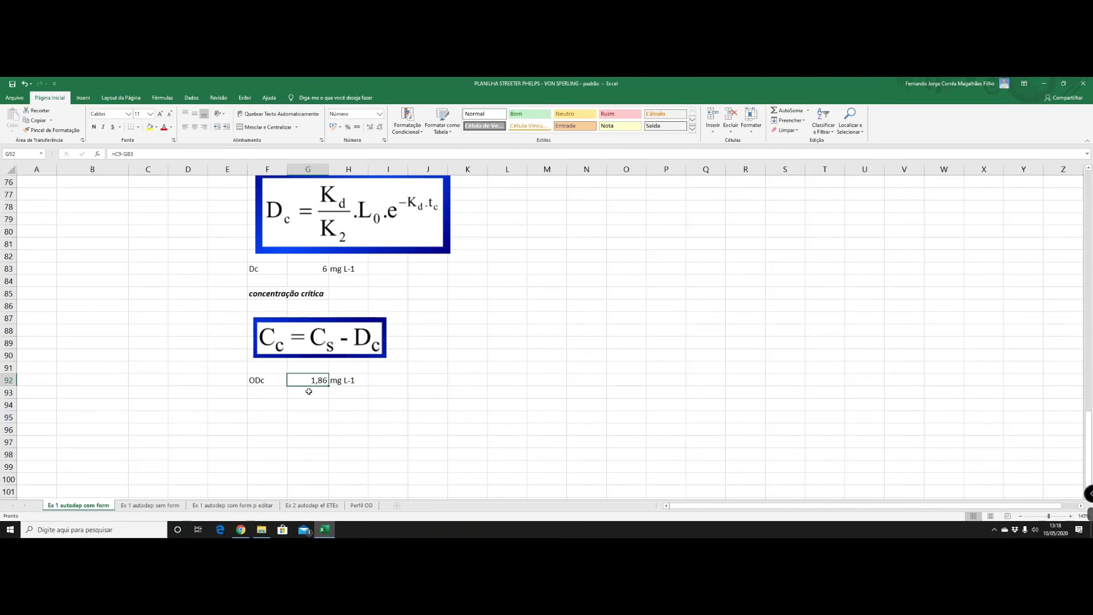
double_click(322, 381)
scroll(322, 376, up, 2)
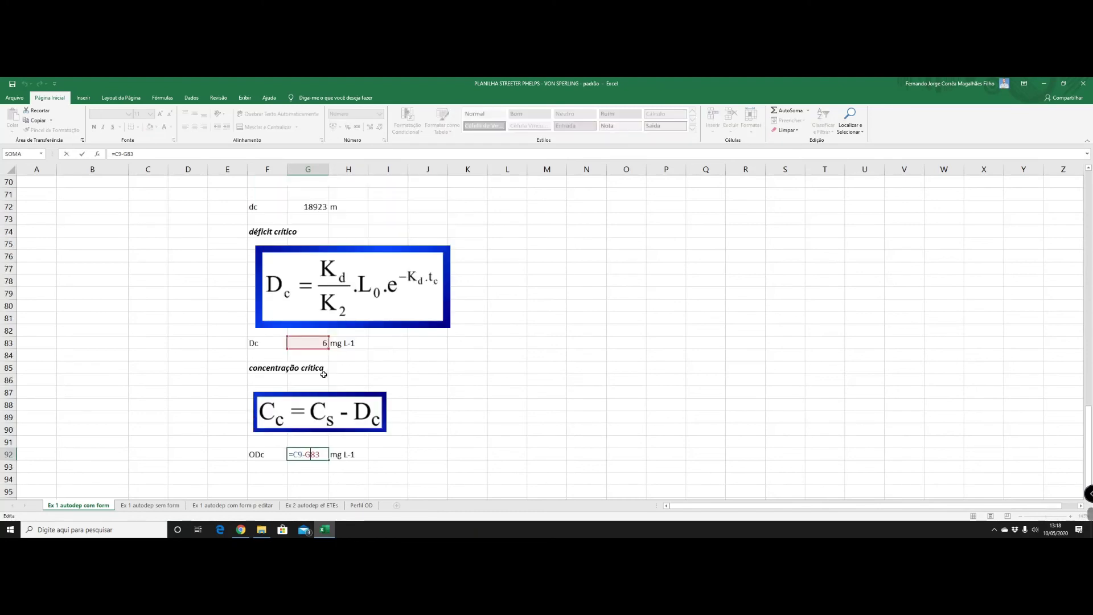
double_click(310, 341)
key(Escape)
scroll(397, 257, up, 2)
scroll(398, 258, up, 3)
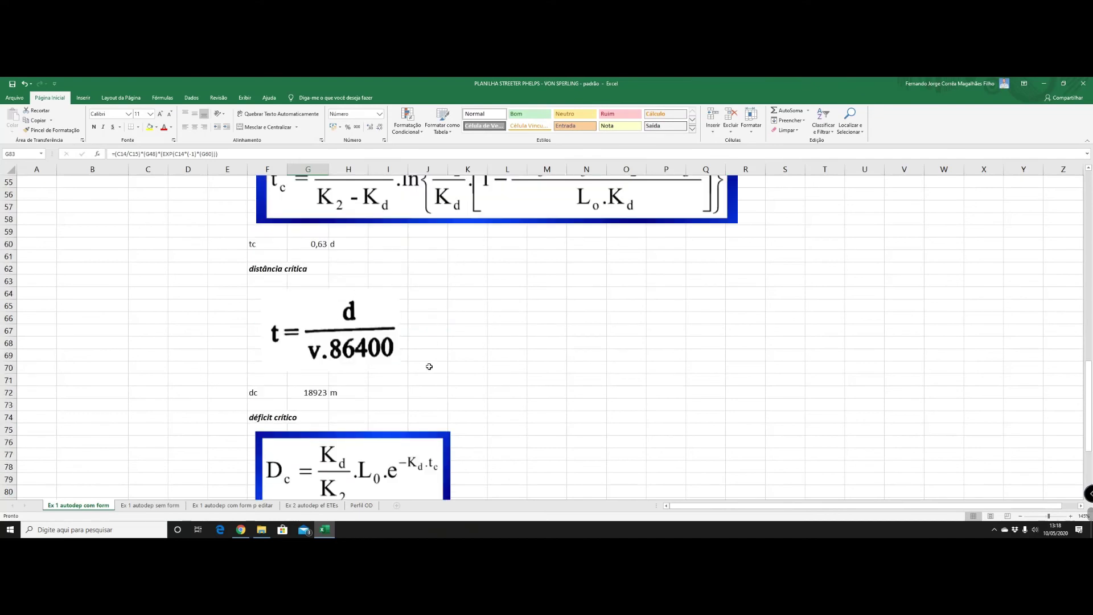
scroll(429, 367, down, 5)
scroll(387, 373, down, 2)
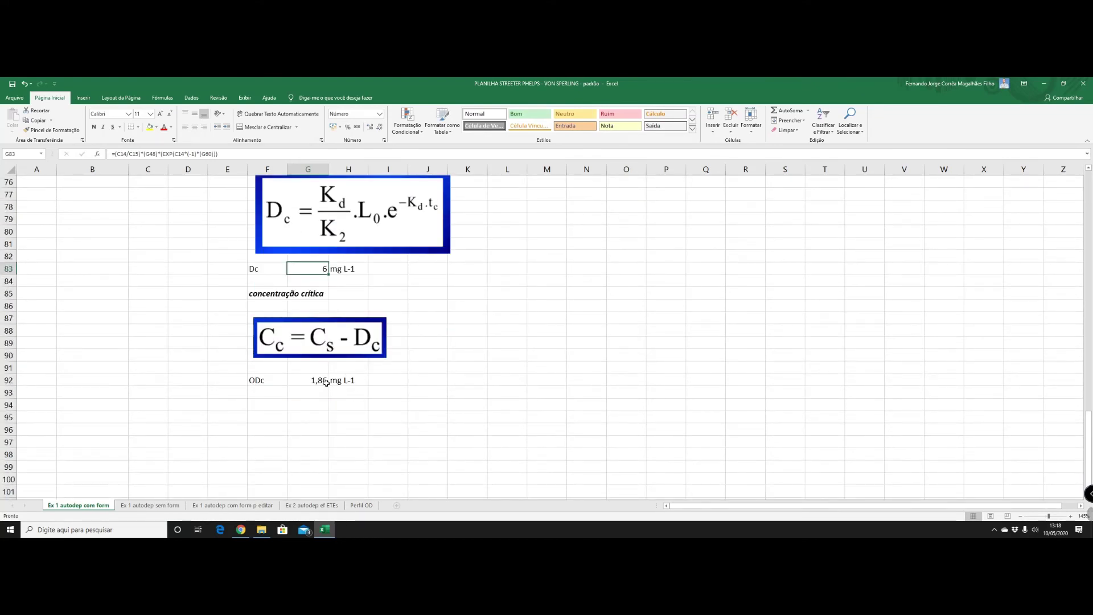
click(306, 380)
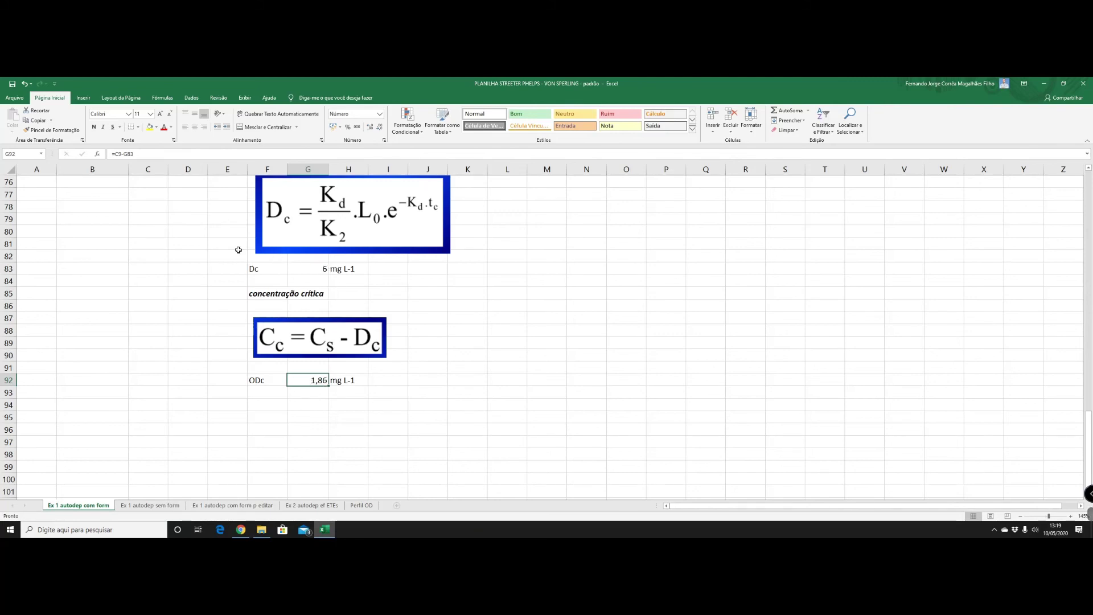
click(313, 270)
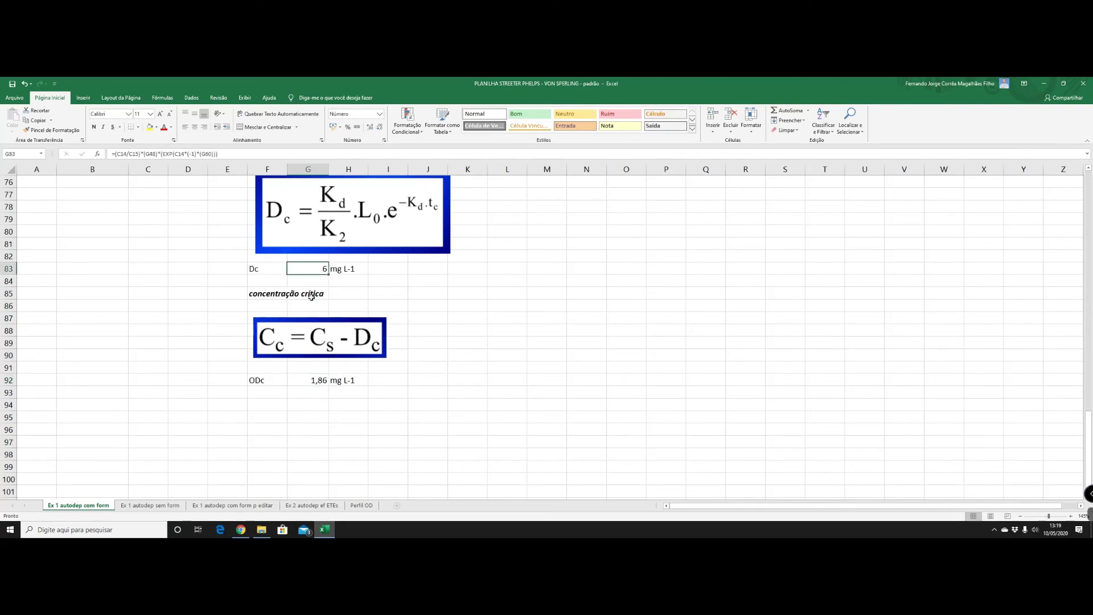
double_click(310, 271)
key(Escape)
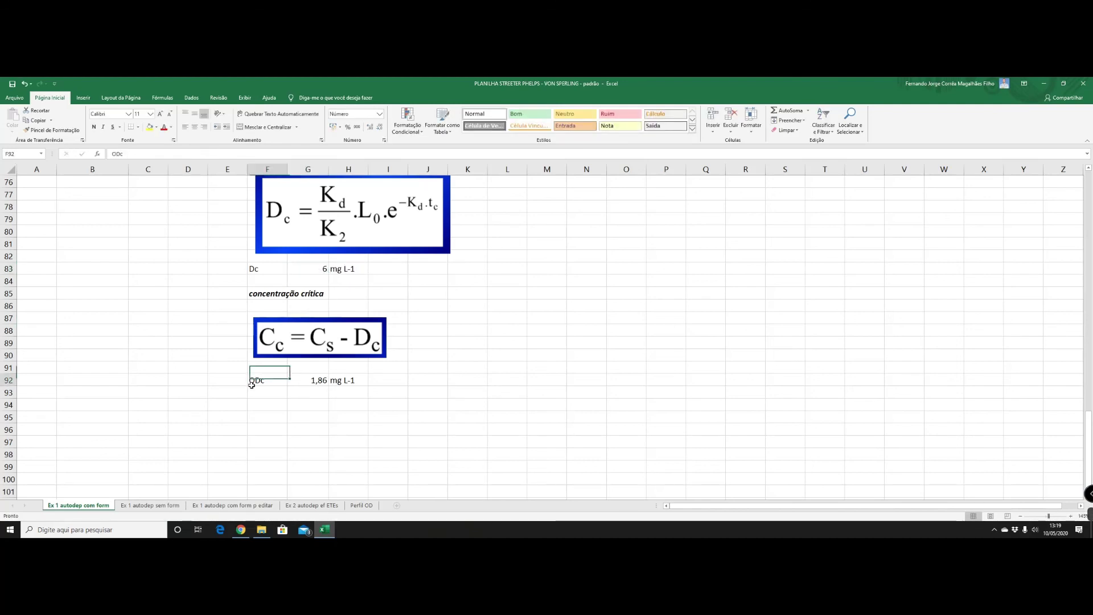
drag(271, 379, 350, 381)
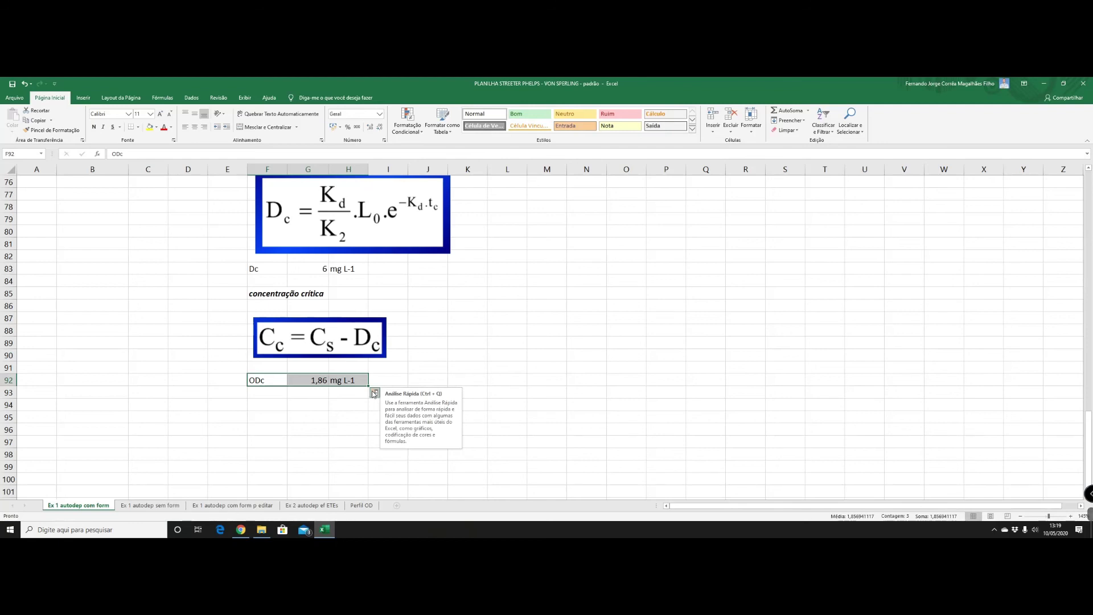
click(452, 356)
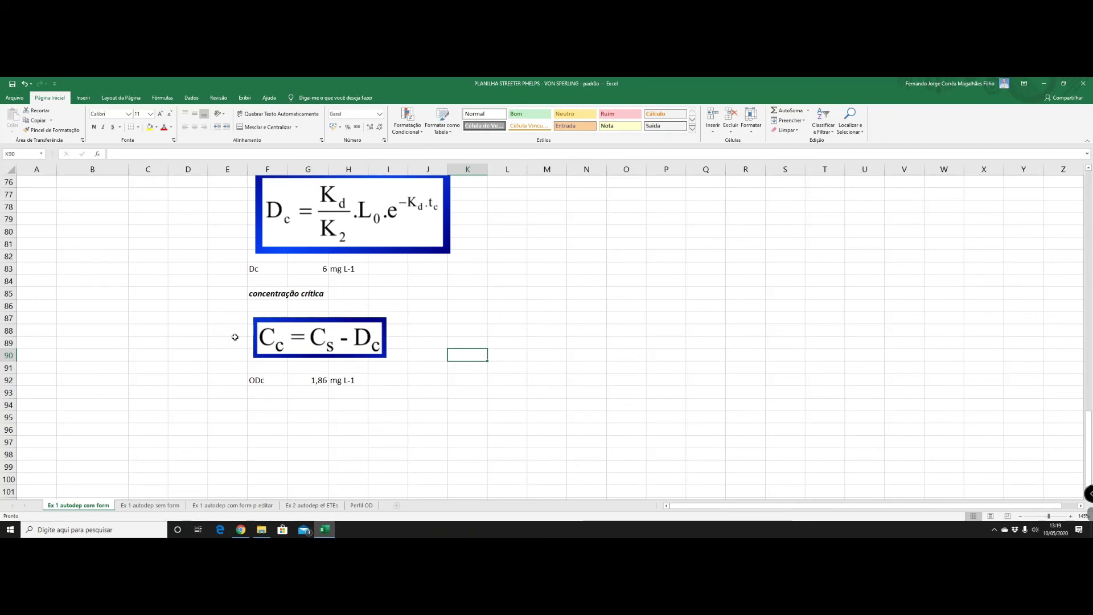
scroll(382, 399, up, 6)
scroll(385, 292, up, 1)
scroll(569, 285, up, 2)
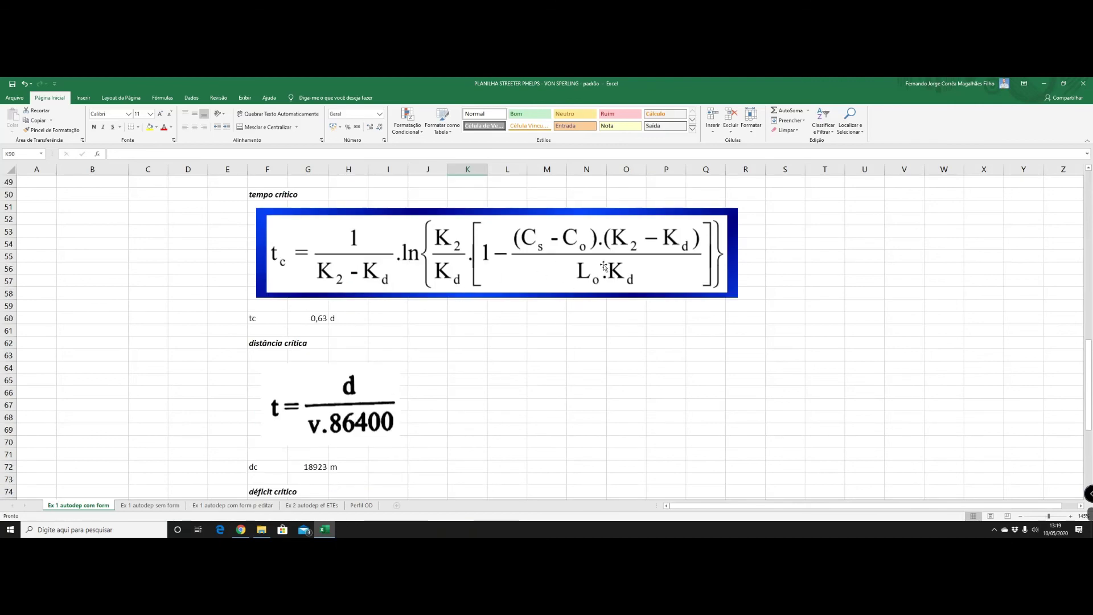
scroll(461, 323, down, 5)
scroll(461, 325, down, 2)
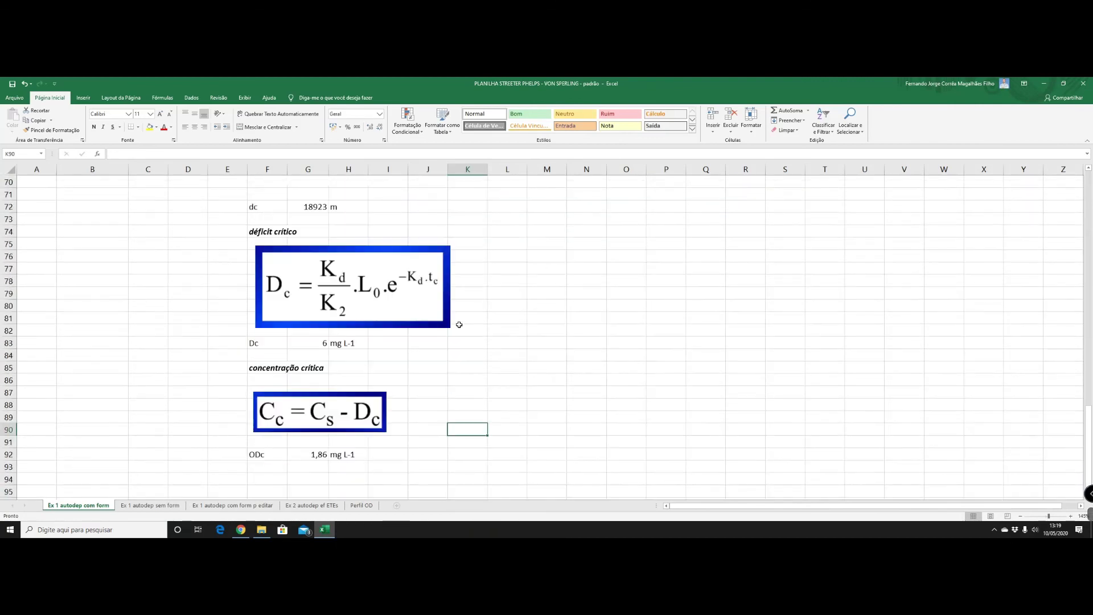
scroll(460, 328, down, 3)
scroll(460, 326, up, 2)
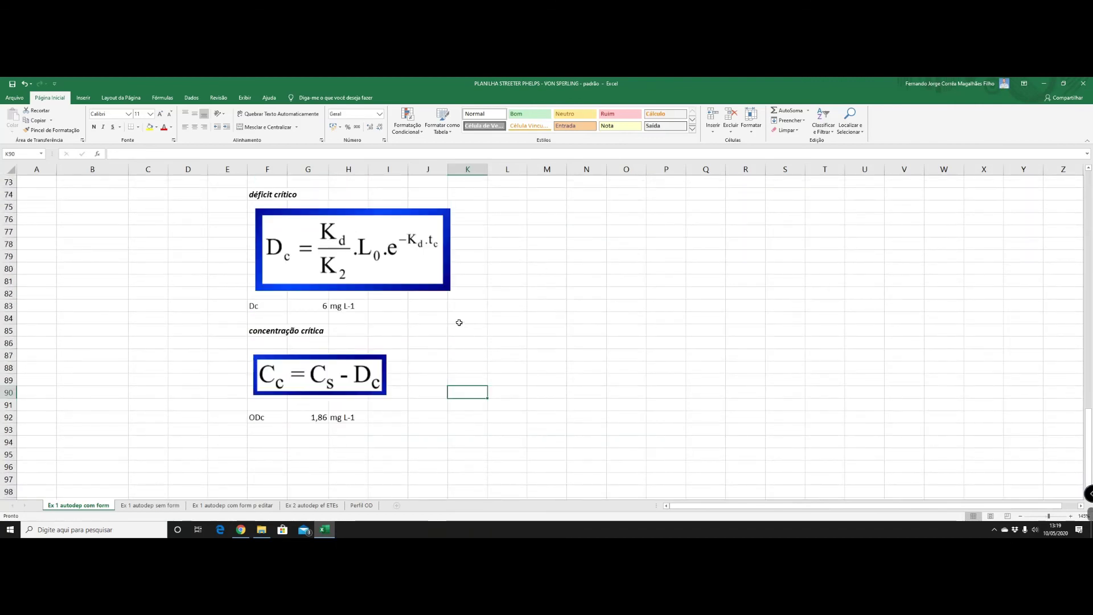